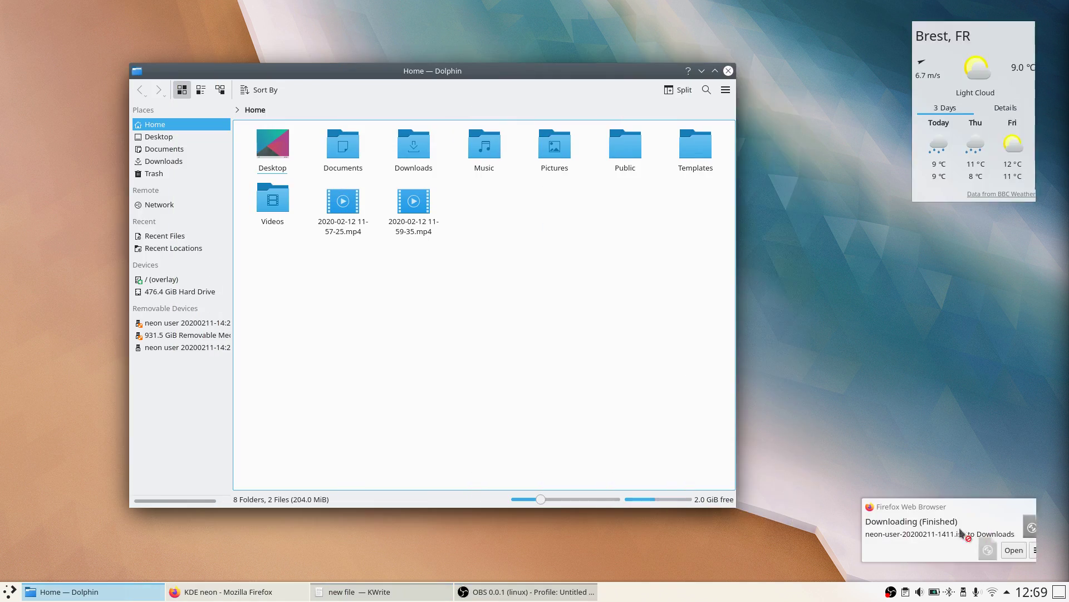
- Move the downloaded ISO into Home, pick the Oxygen style, and copy the pouting face emoji
drag(1032, 527, 492, 258)
click(540, 266)
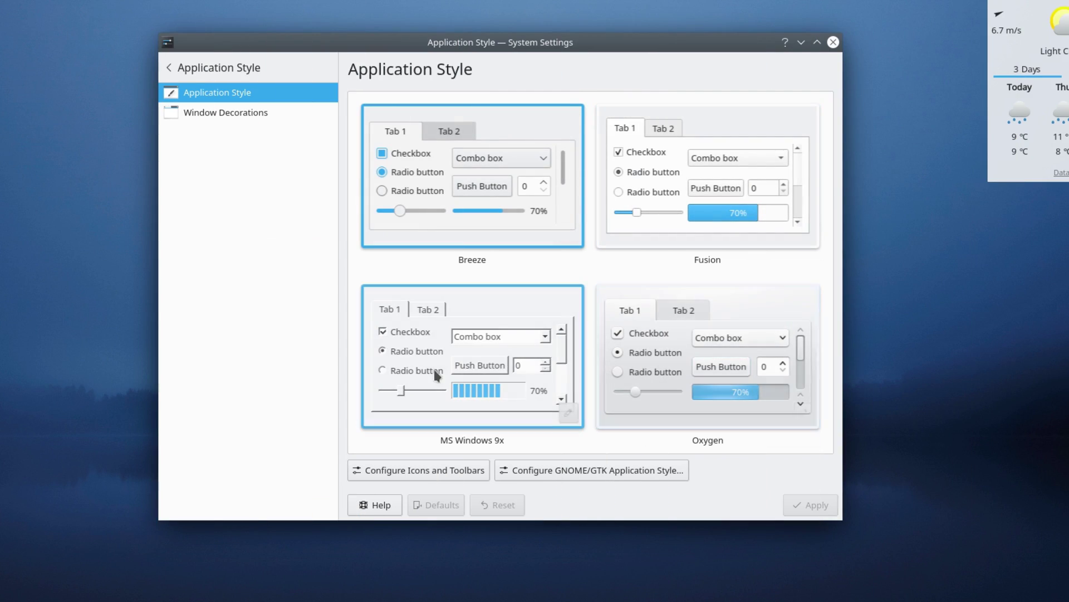
click(714, 301)
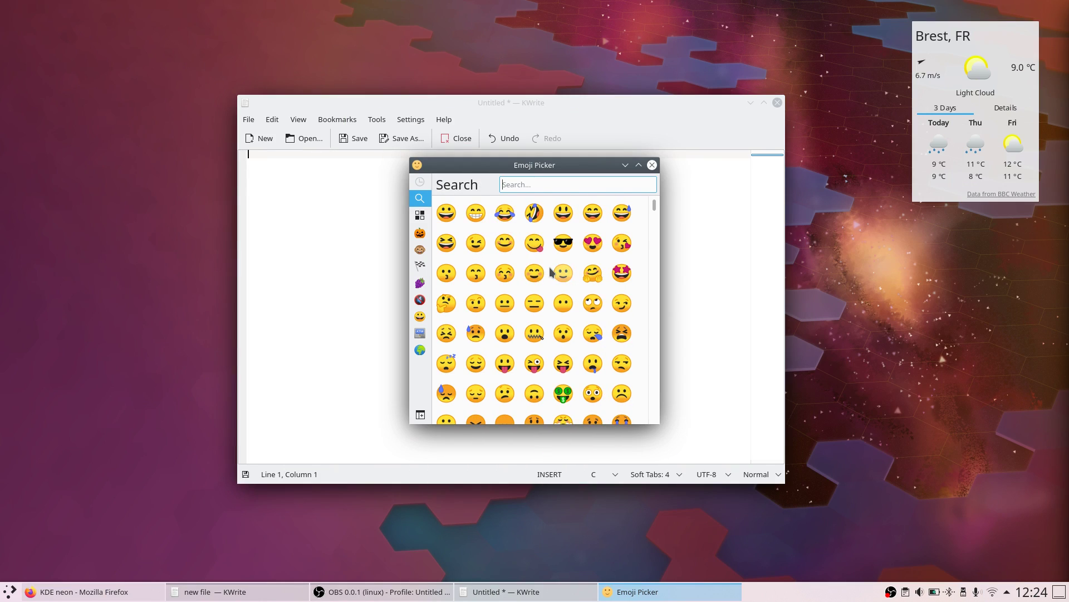
scroll(550, 272, down, 3)
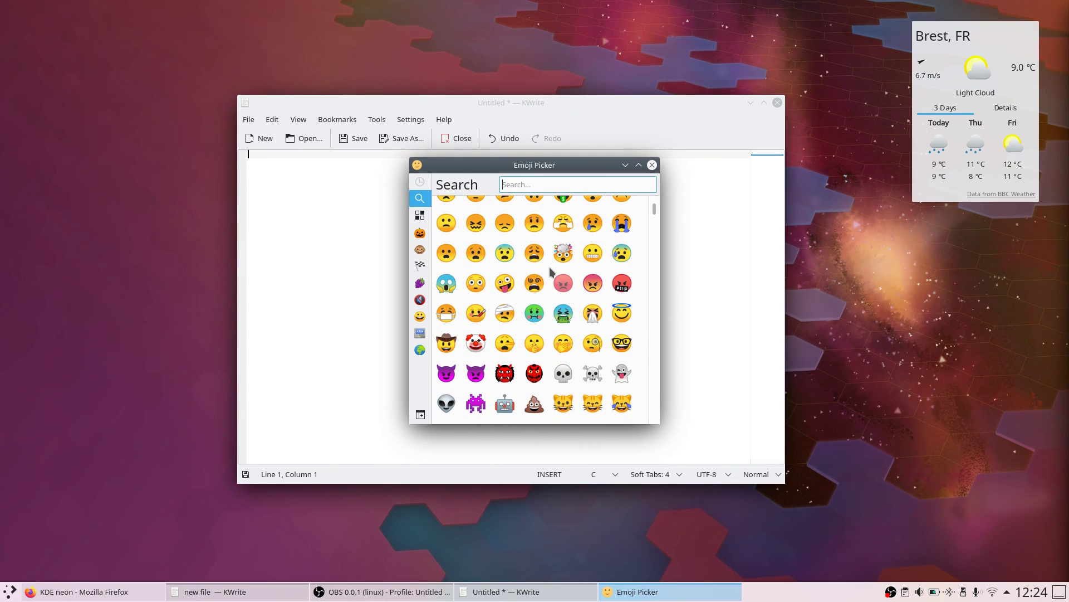
click(561, 285)
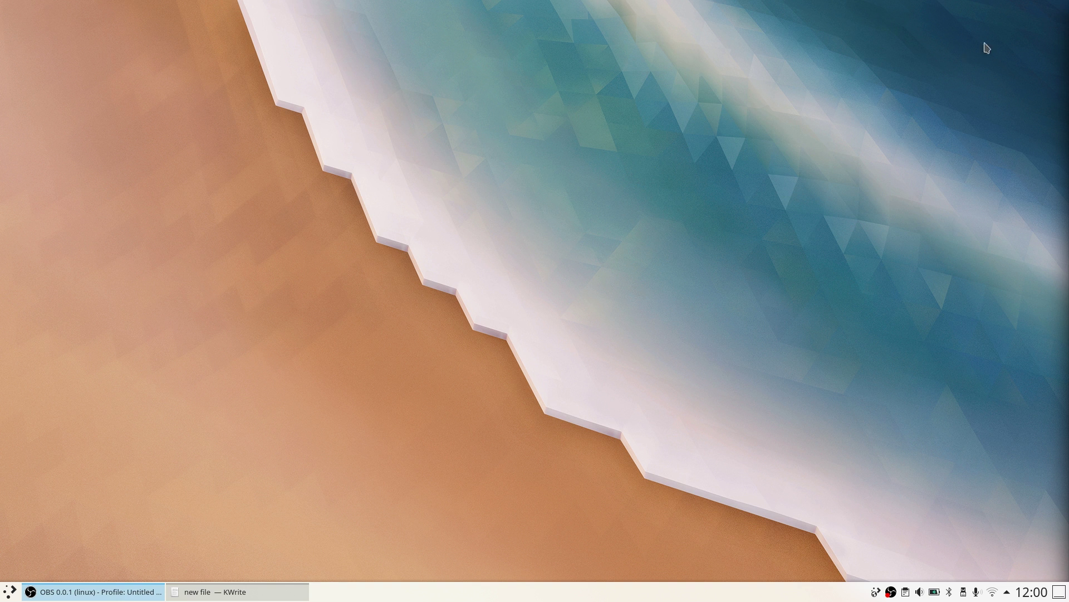
- Enter desktop edit mode and check Activities without creating one, then cancel out of the wallpaper settings
right_click(440, 238)
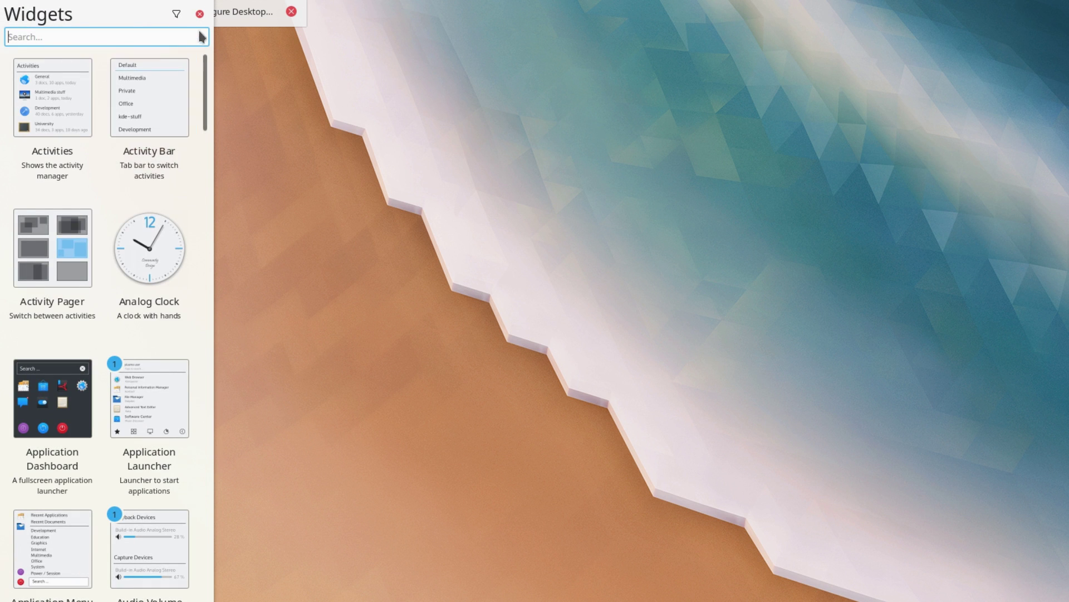
click(179, 14)
click(139, 16)
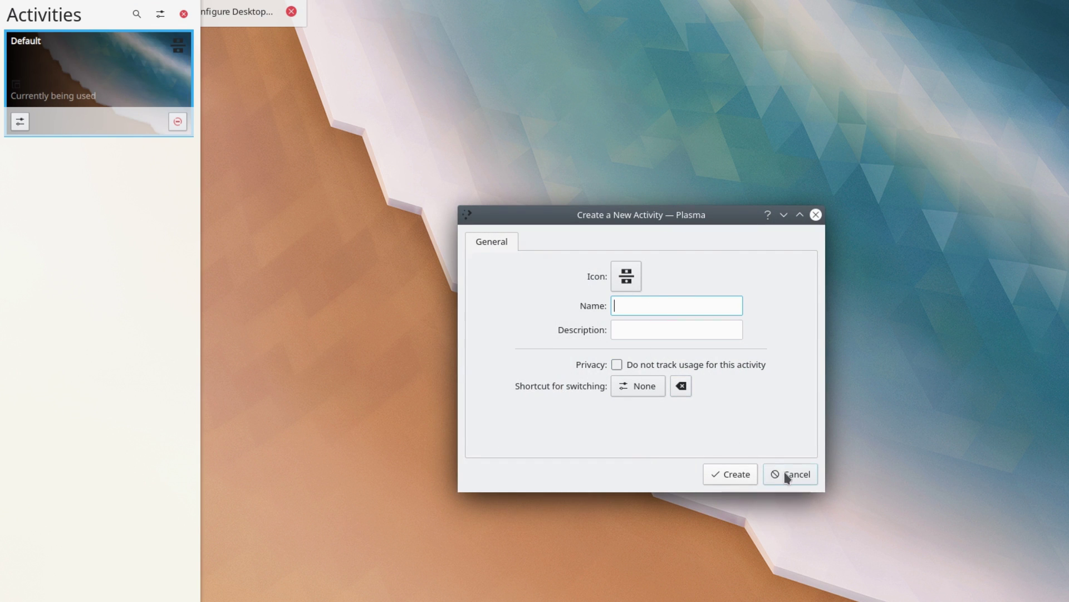
click(787, 475)
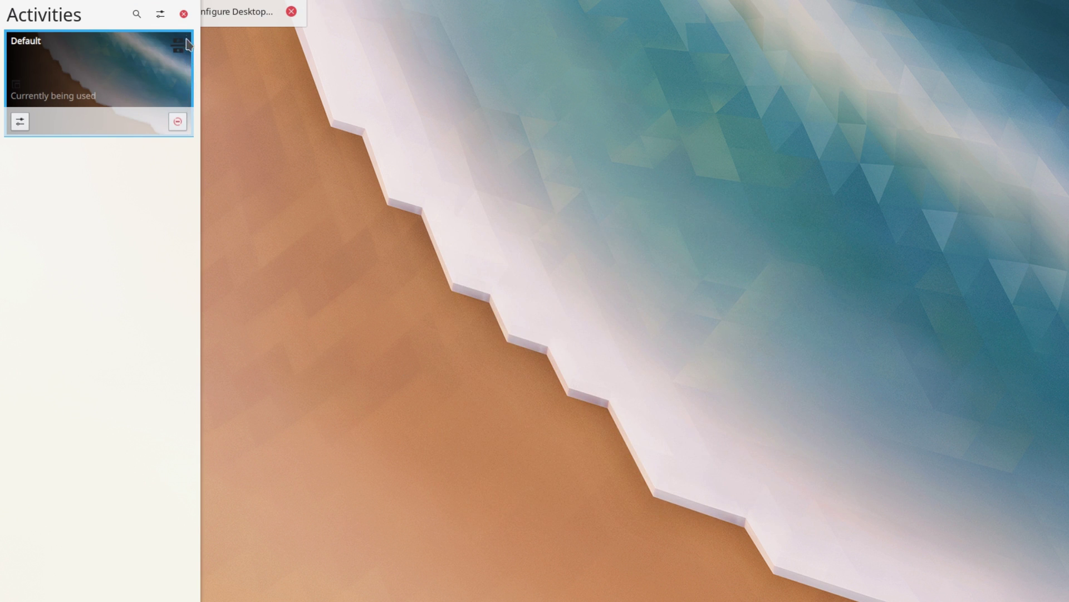
click(183, 14)
click(219, 12)
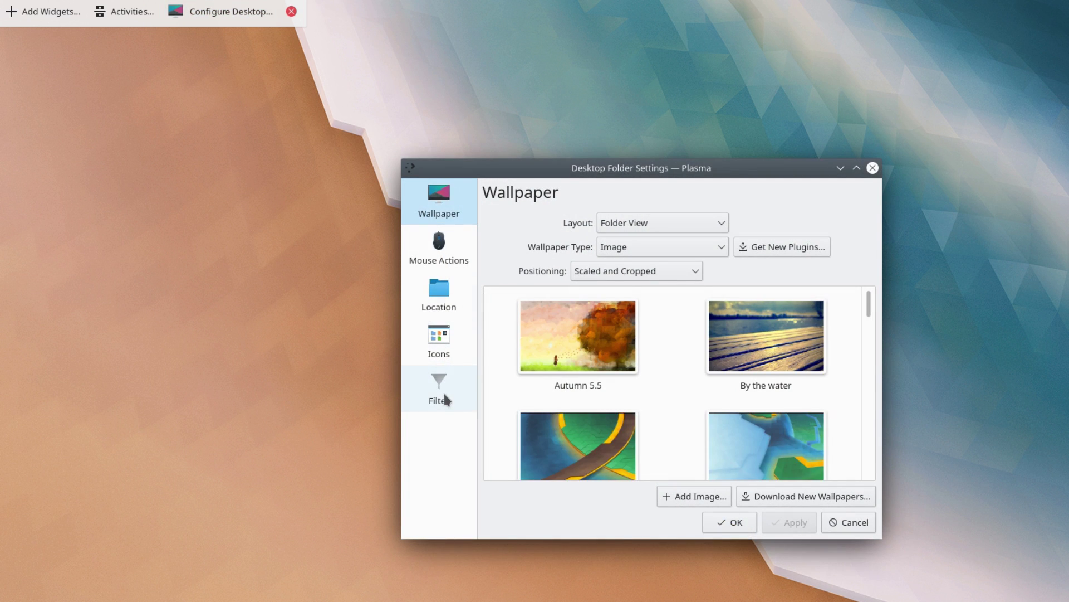
click(836, 519)
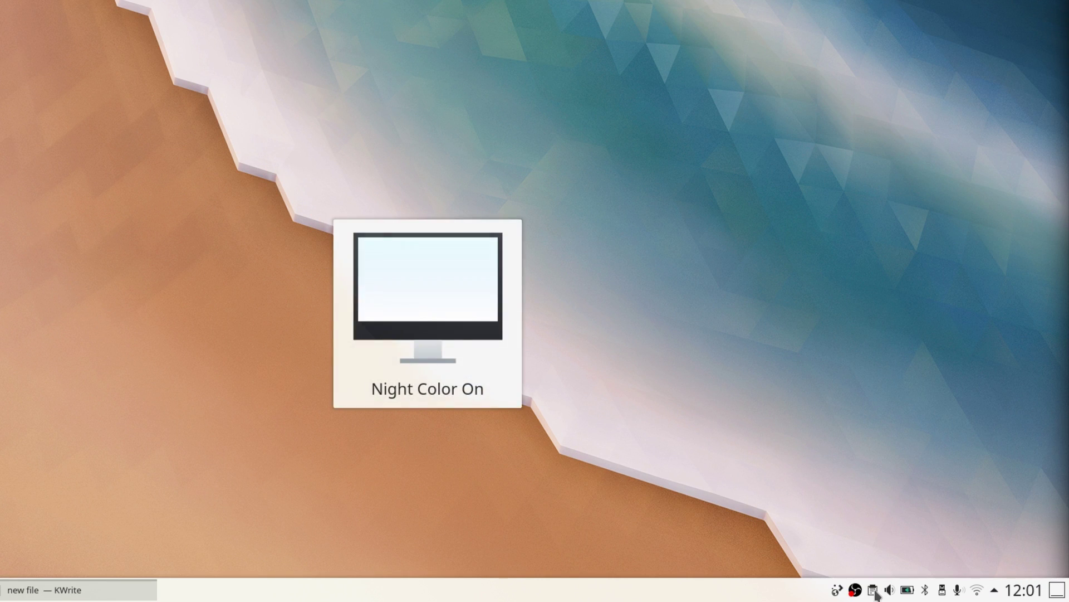
- Activate Night Color from the tray and move its temperature slider toward cool
click(994, 589)
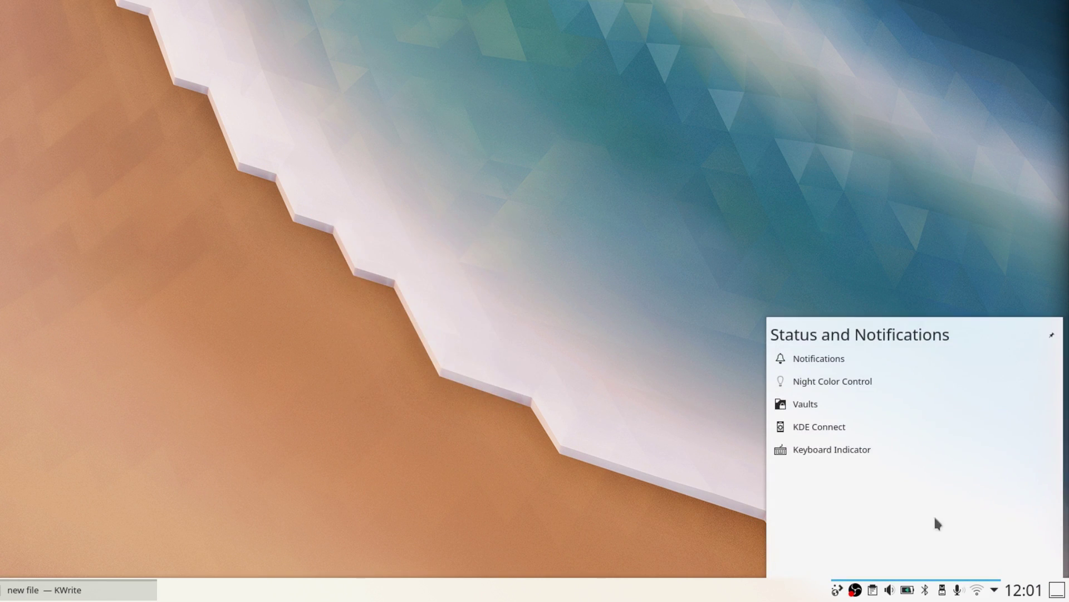
right_click(837, 380)
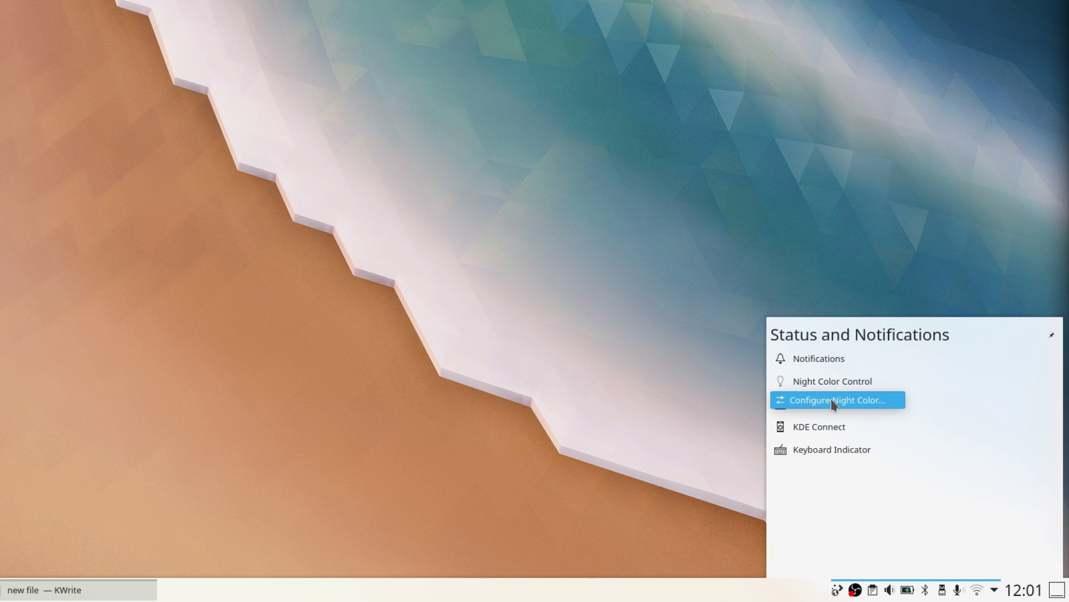
click(831, 399)
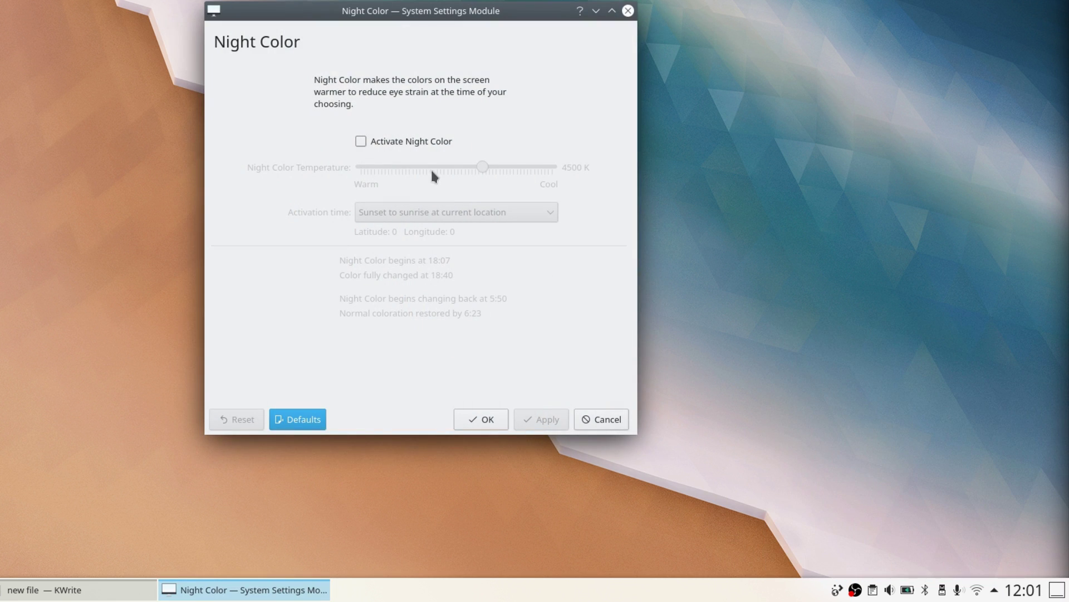
click(396, 142)
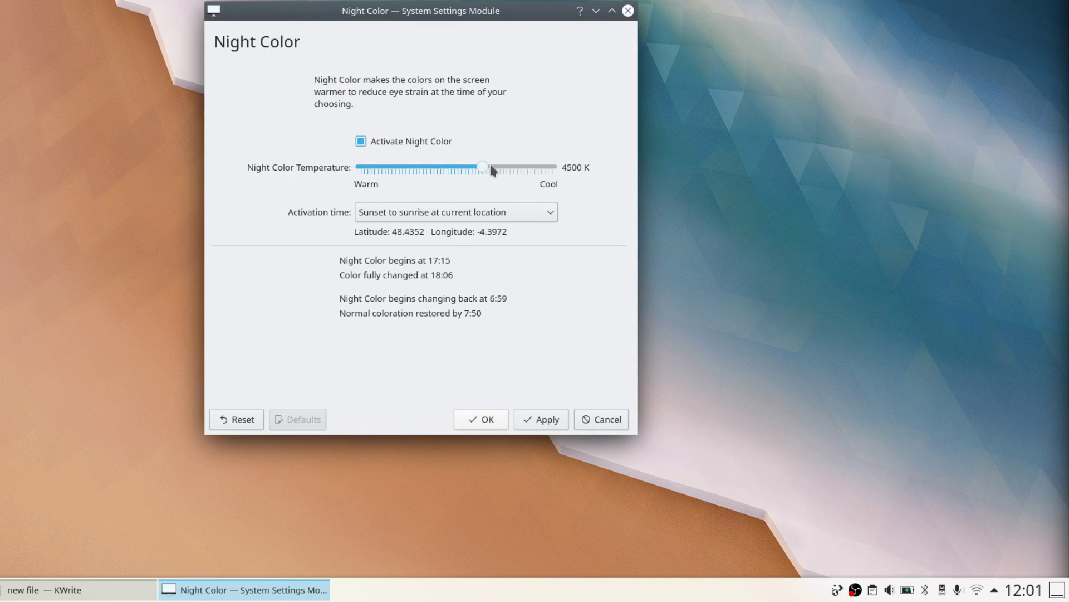
mouse_move(493, 170)
mouse_down()
mouse_move(542, 172)
mouse_move(485, 171)
mouse_up()
click(487, 213)
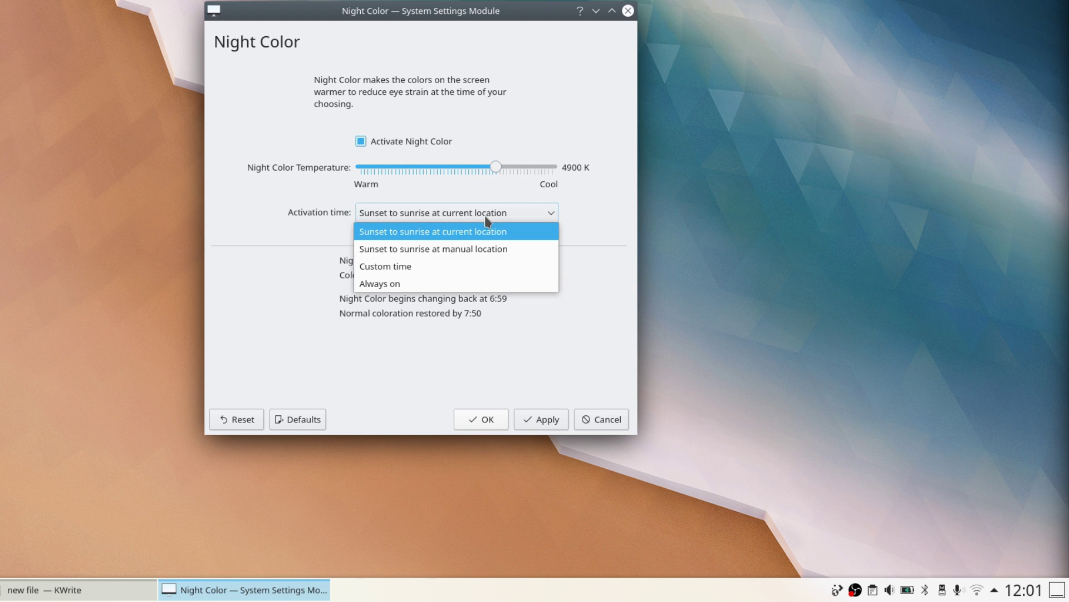
click(474, 266)
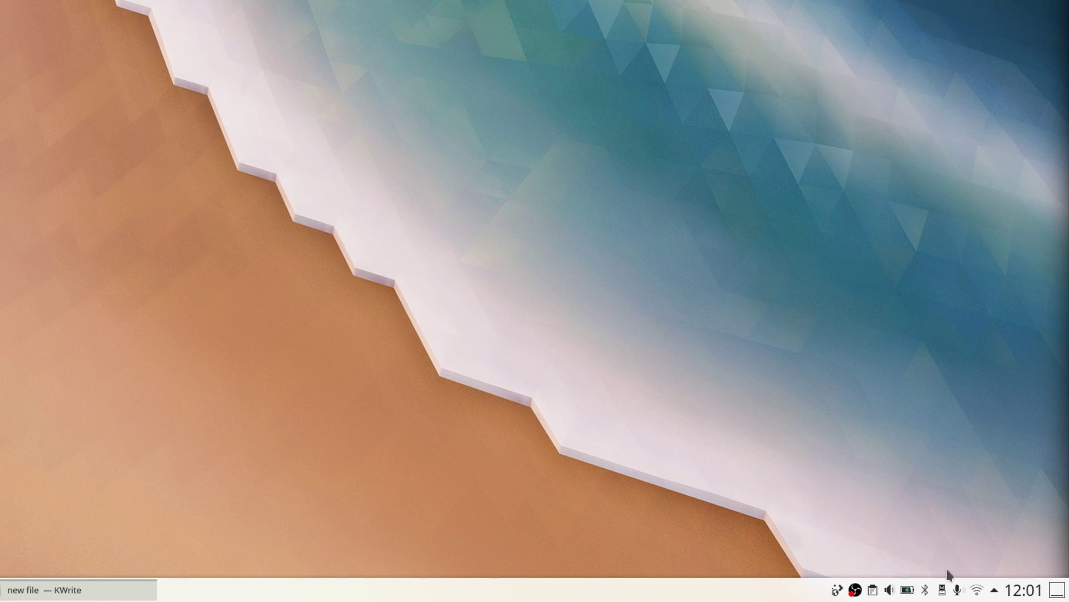
- Mute the Firefox YouTube video from the taskbar and close the Firefox window
click(890, 590)
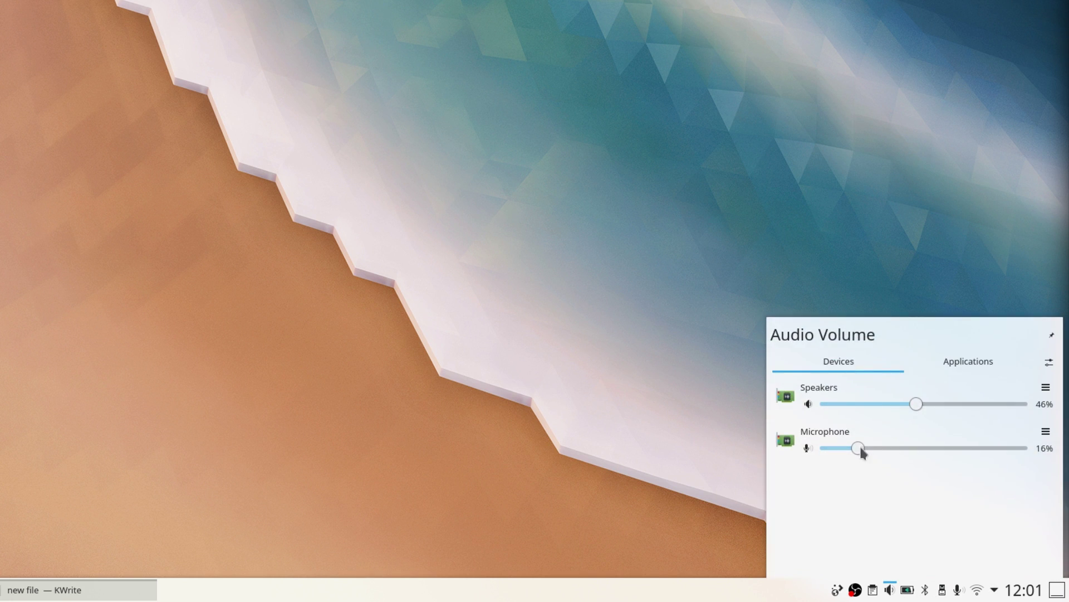
click(1045, 388)
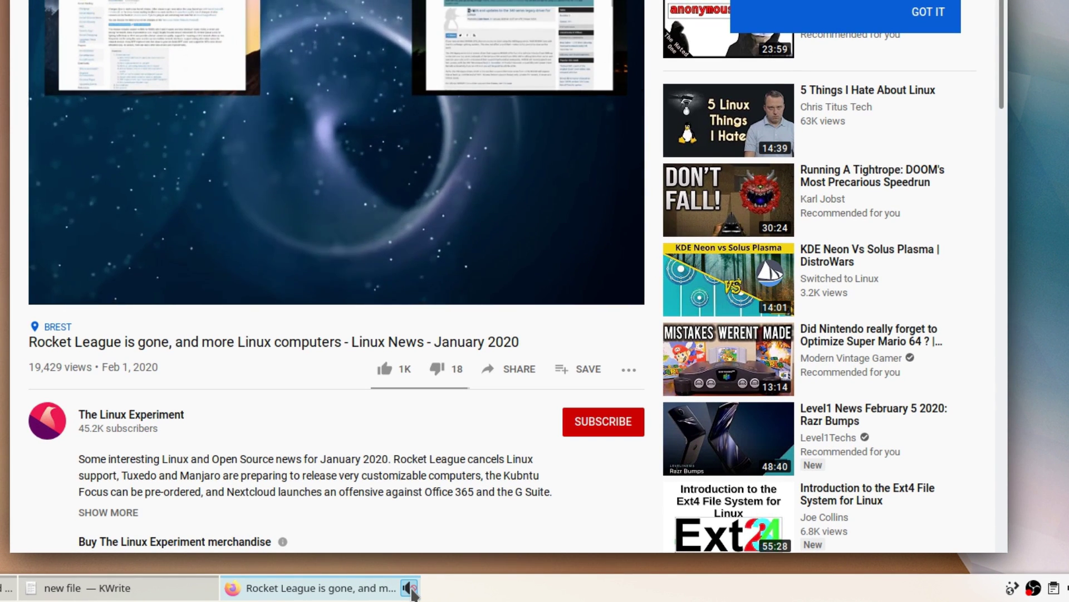
click(409, 588)
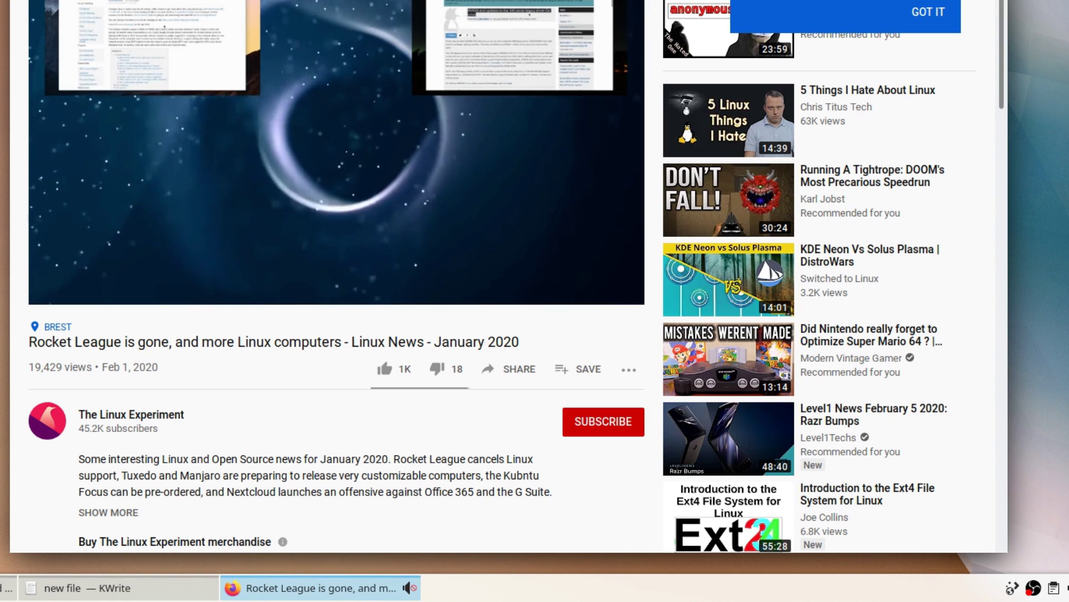
key(alt+F4)
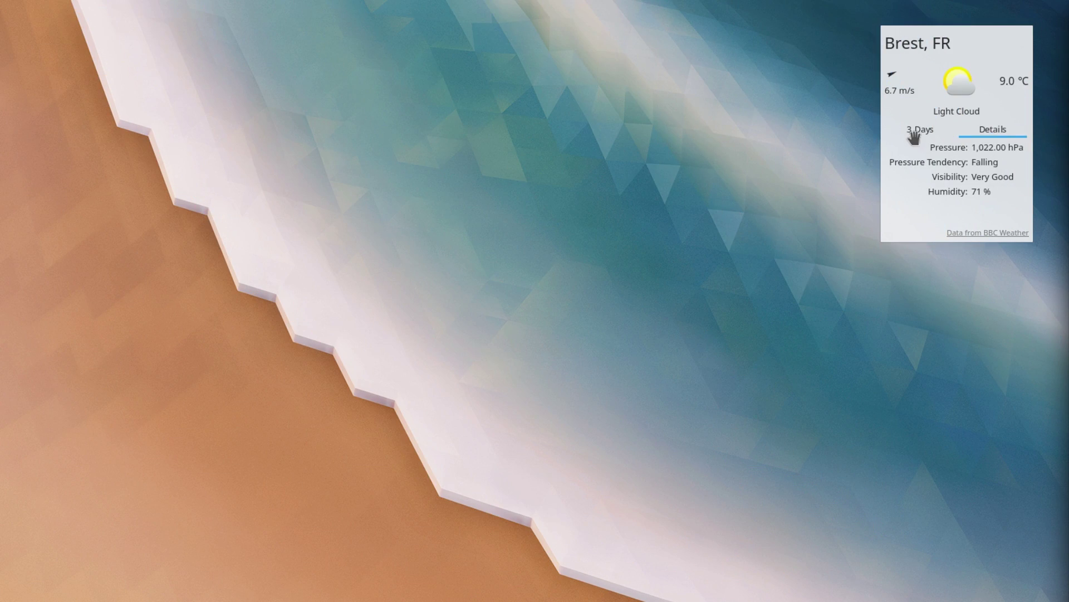
- Show Brest's 3 Days forecast, then browse the launcher's Applications, Computer, History and Leave sections
click(915, 130)
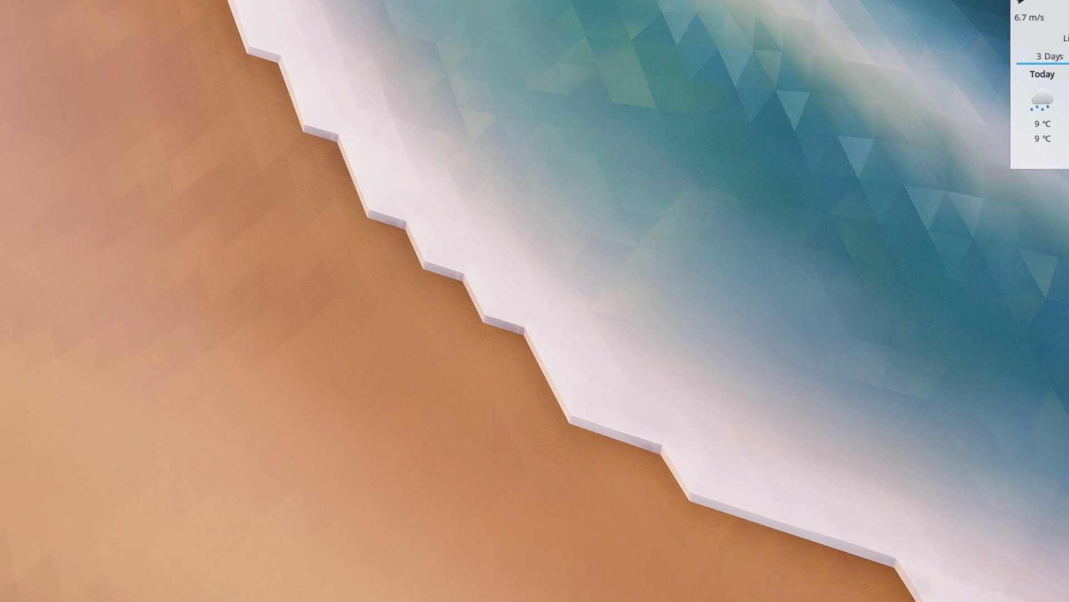
click(12, 591)
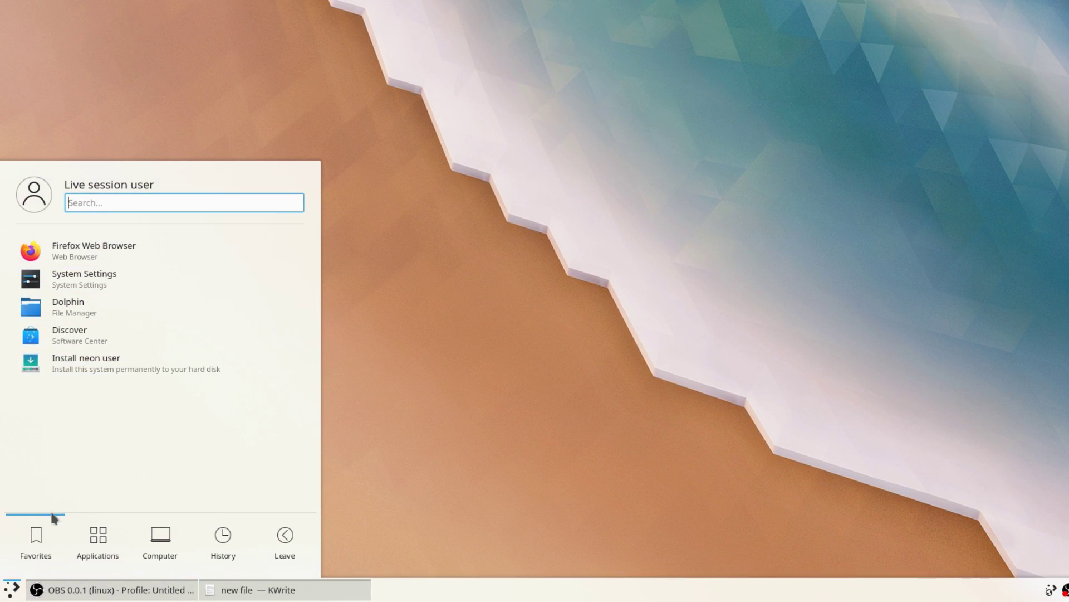
click(99, 550)
click(162, 544)
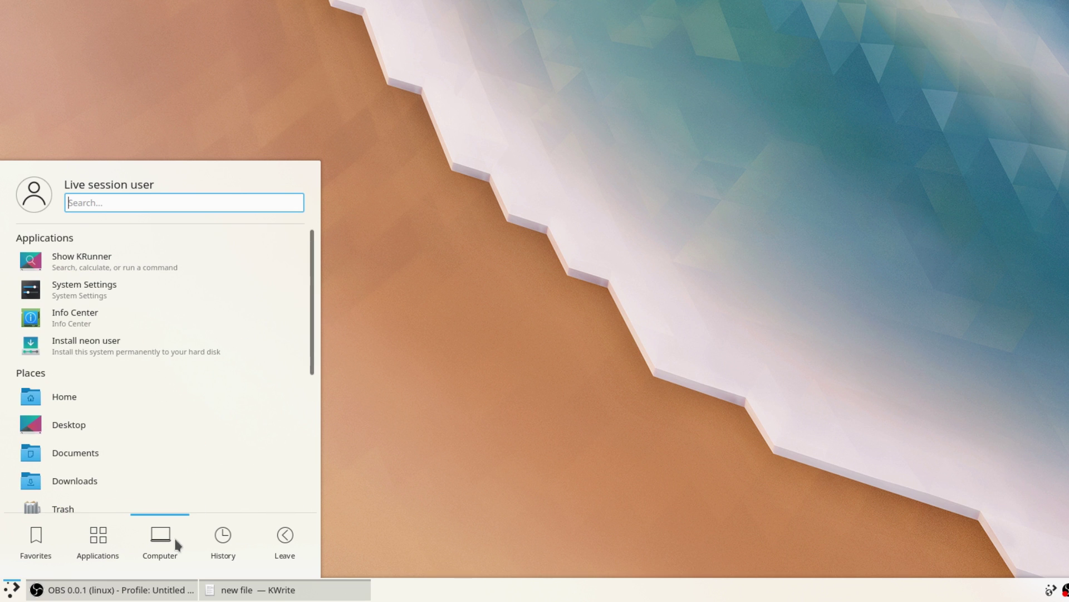
click(219, 543)
click(284, 538)
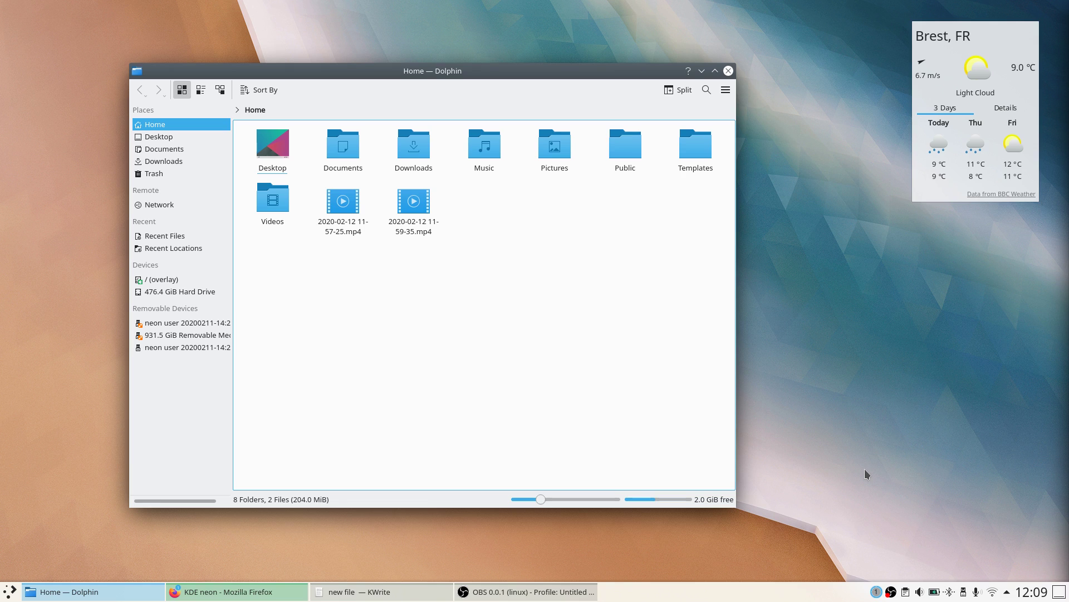
- Move the downloaded neon-user ISO into the Home folder and clear its selection
drag(1034, 526, 493, 257)
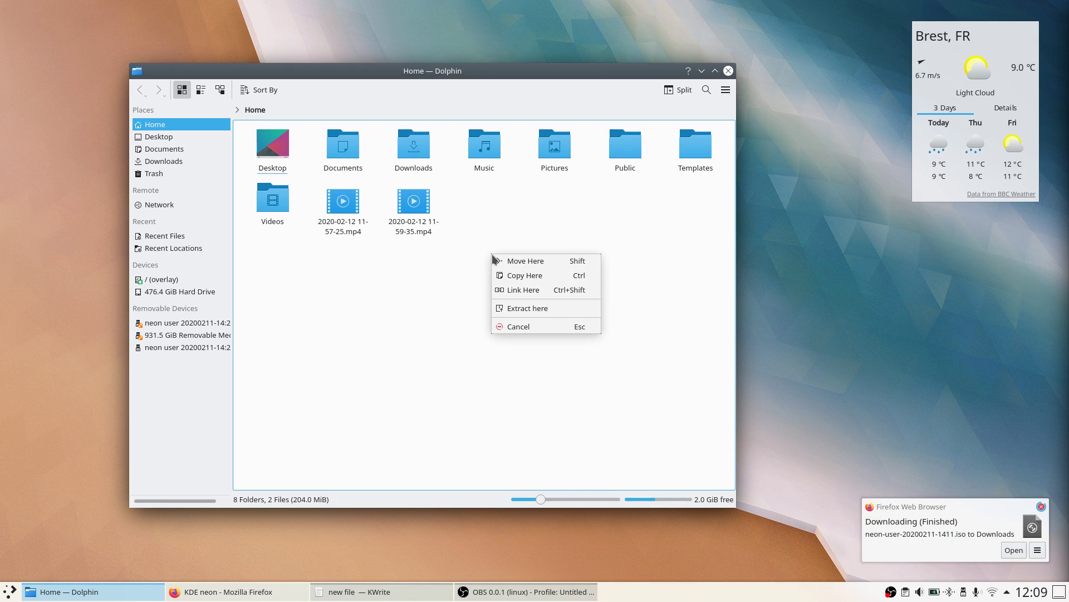
click(537, 261)
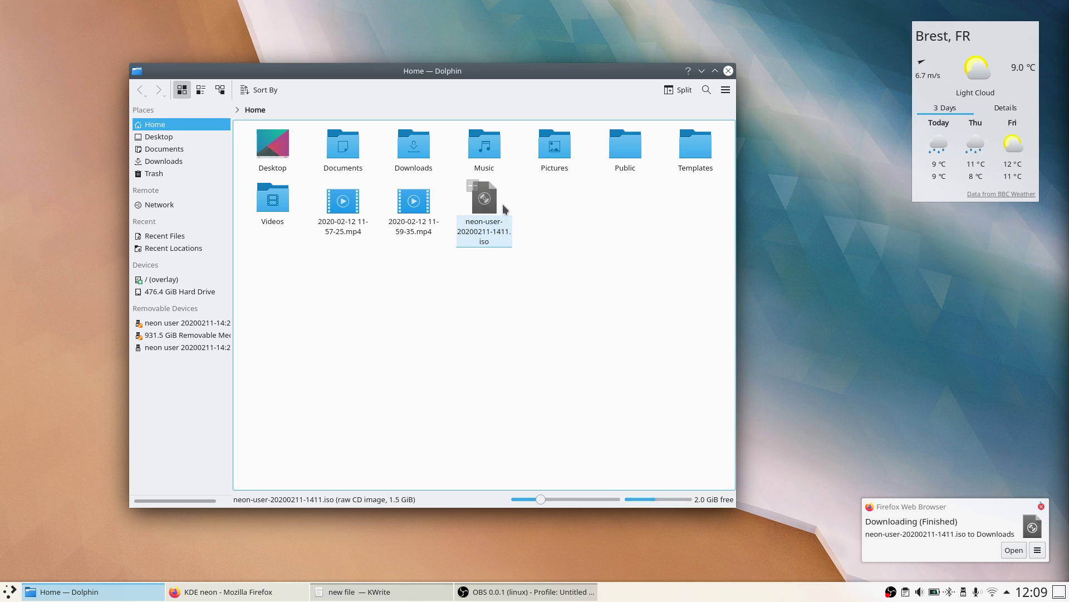
click(639, 313)
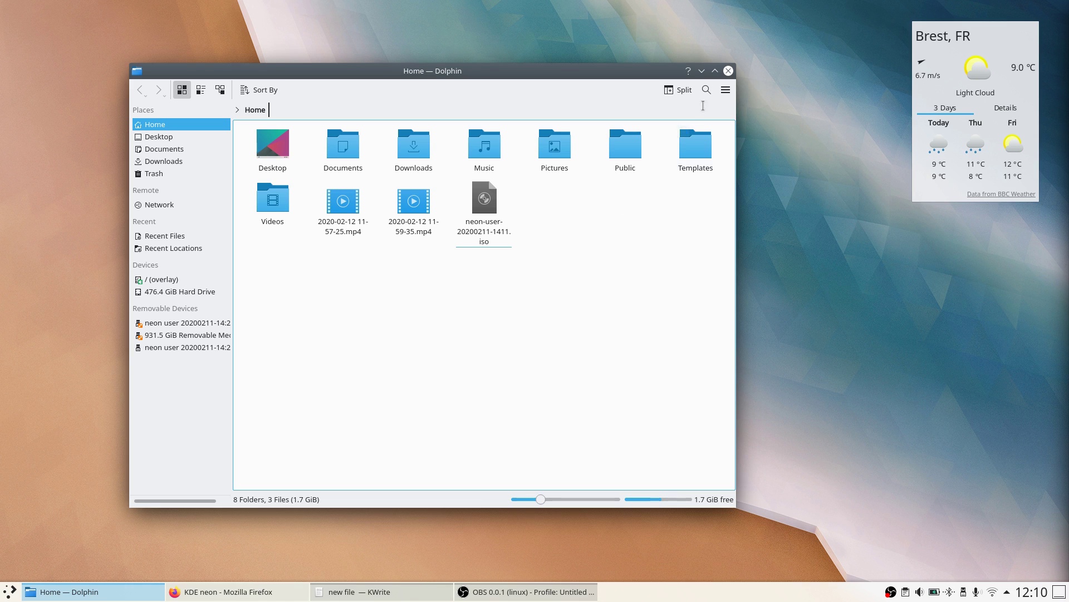
- Close Dolphin and choose Customize Layout from the desktop context menu
click(729, 70)
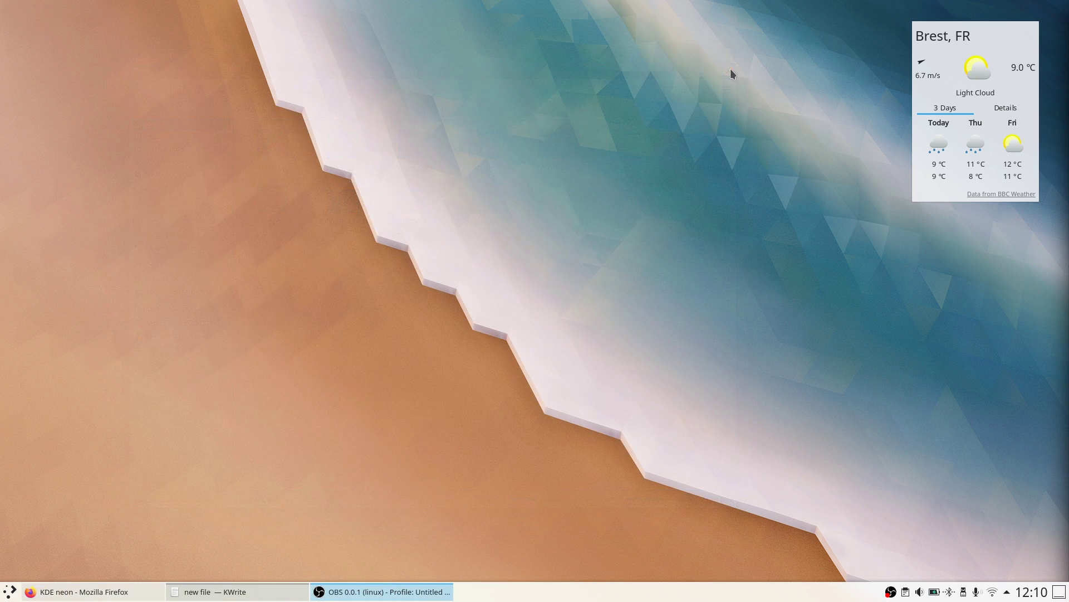
right_click(360, 206)
click(419, 347)
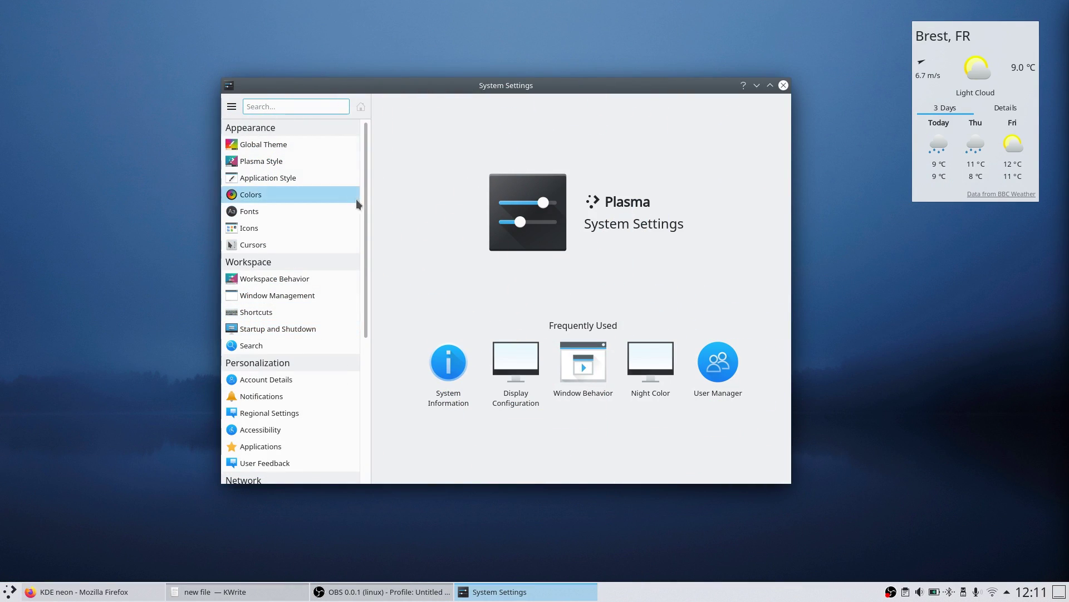
- In User Feedback, raise the Plasma slider from Disabled to basic system information plus usage statistics
drag(366, 179, 367, 356)
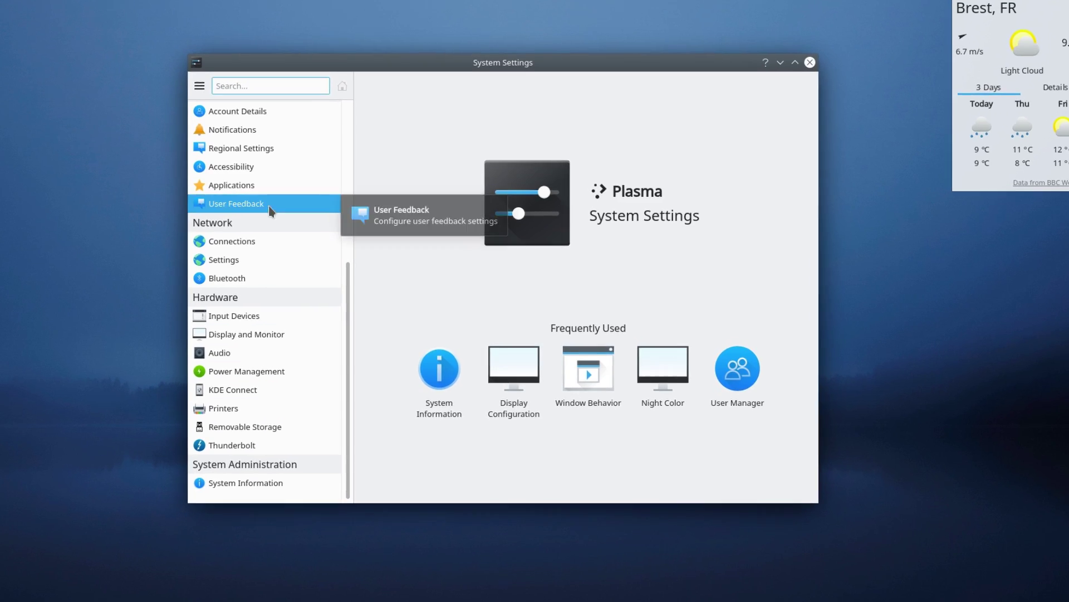
click(271, 211)
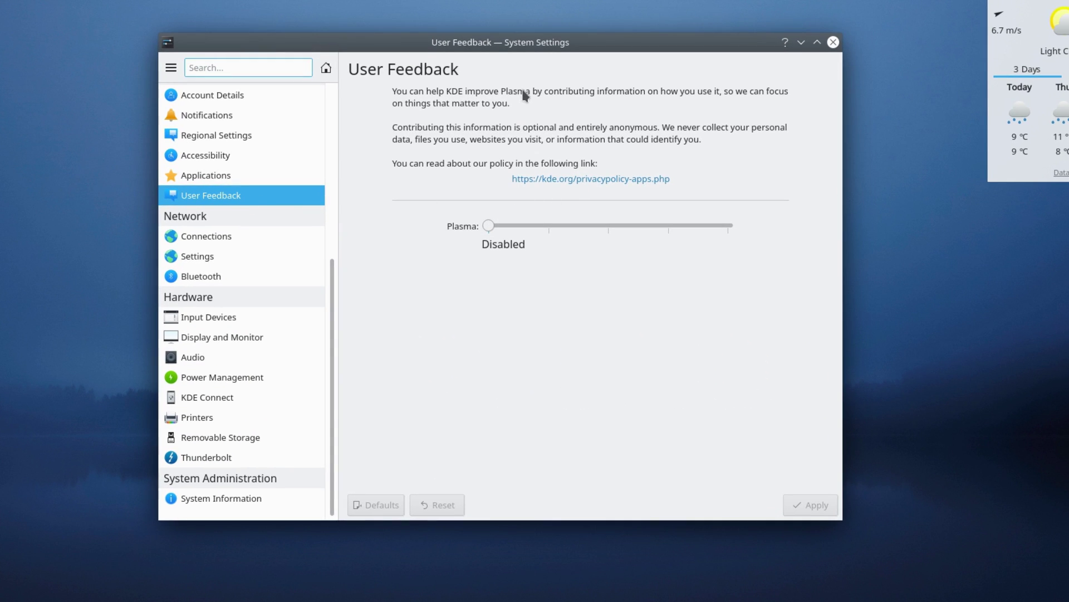
drag(488, 225, 548, 226)
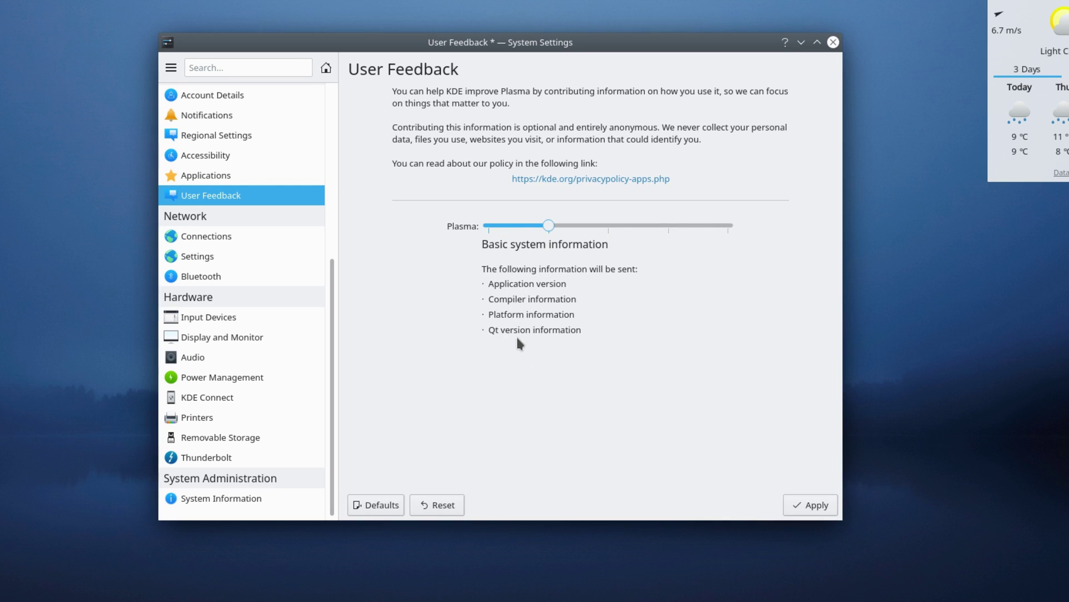
drag(550, 224, 603, 226)
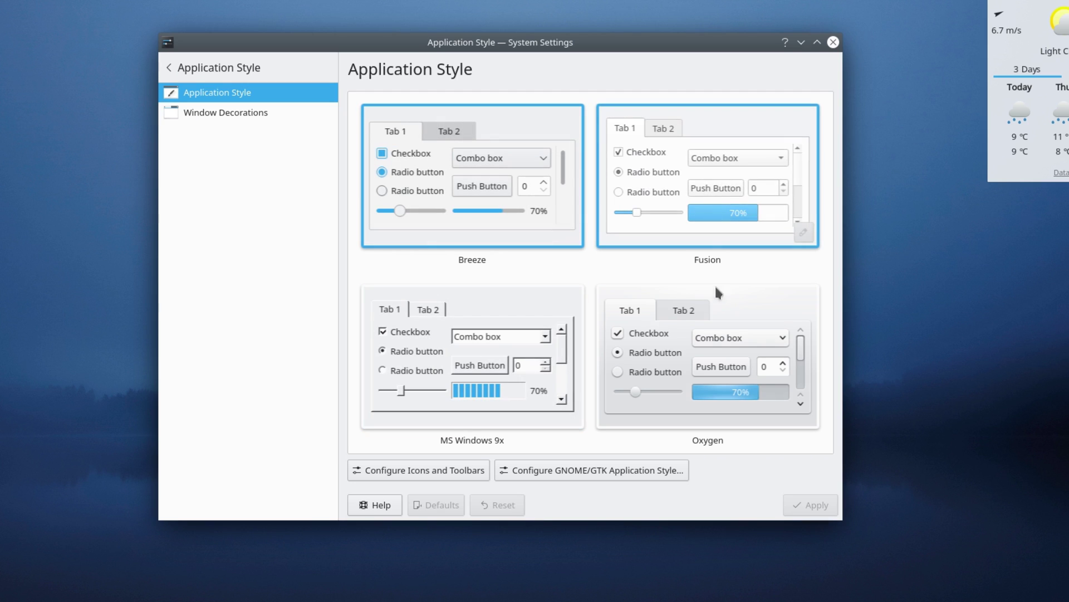
- Apply the Oxygen application style, then select the Breeze preview again
click(713, 364)
click(804, 506)
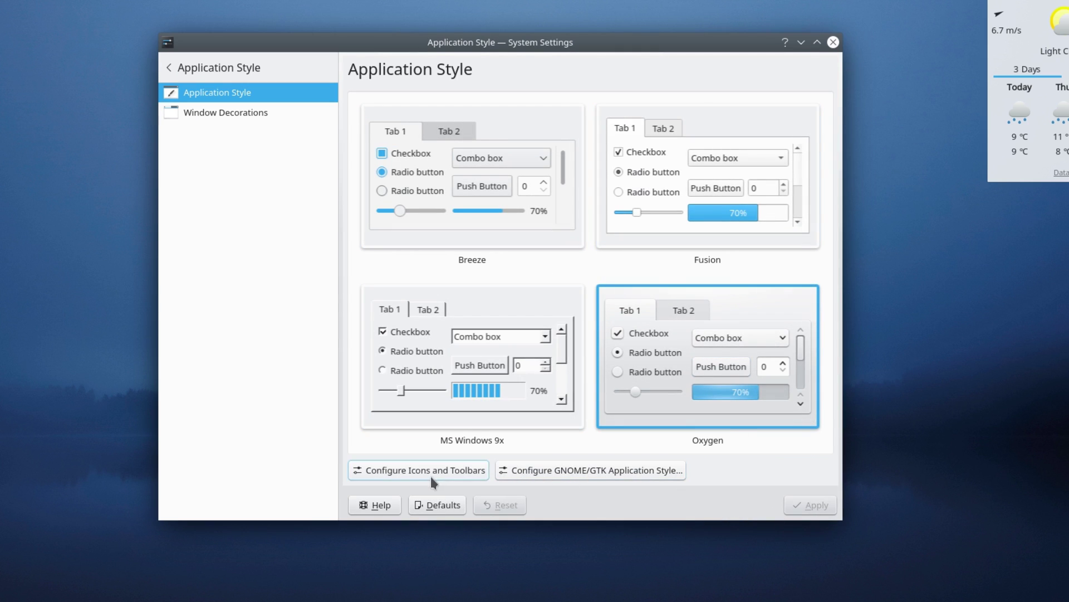
click(469, 215)
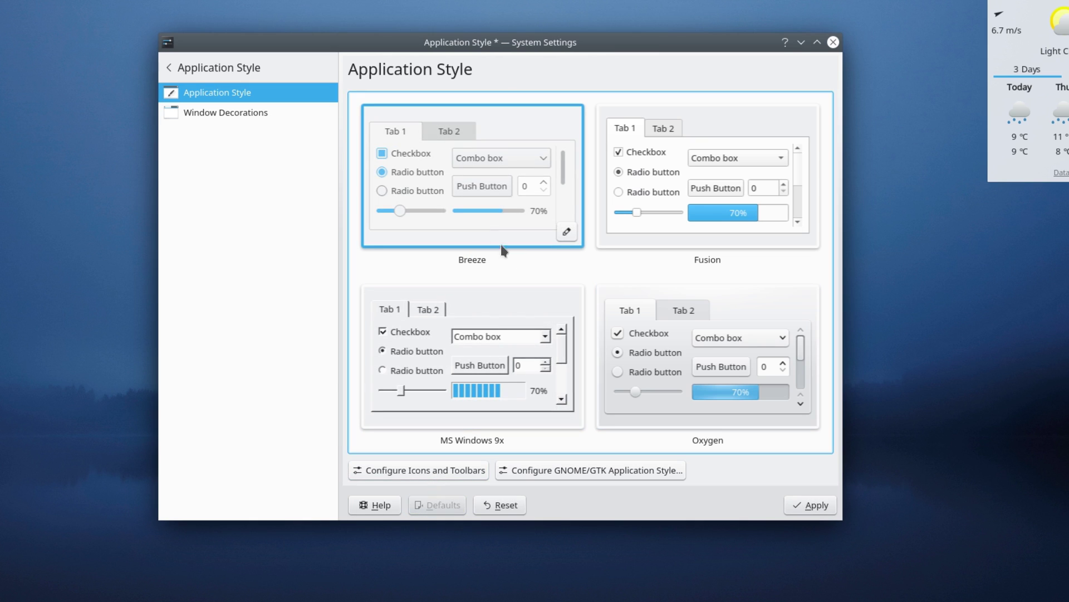
- Apply Breeze, view the Arc KDE global theme's details, then search settings for 'wind'
click(804, 505)
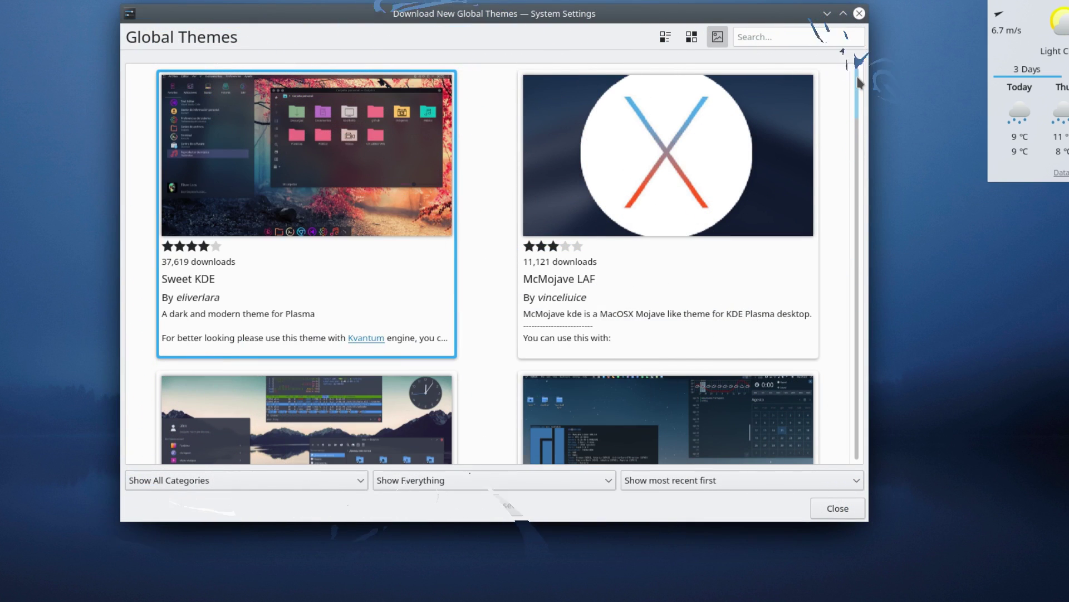
scroll(859, 117, down, 5)
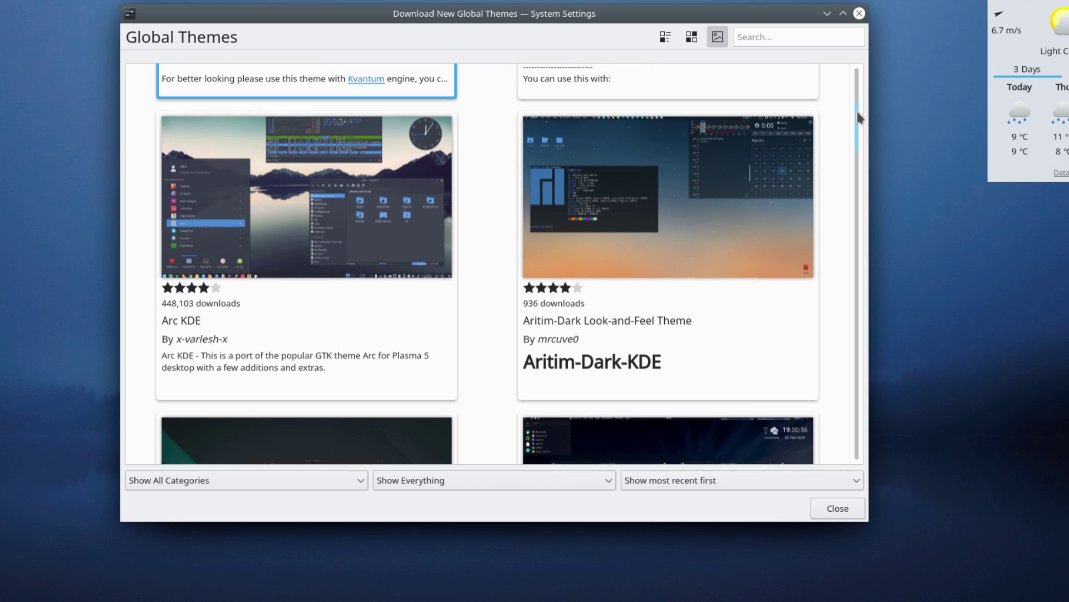
drag(858, 117, 858, 127)
scroll(861, 122, up, 7)
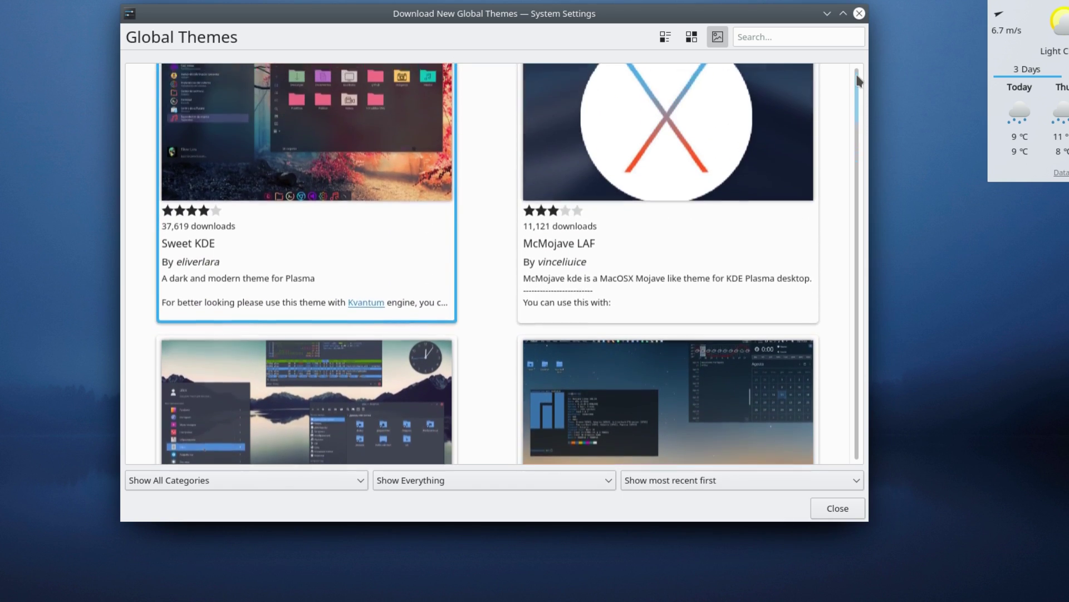
scroll(497, 214, down, 2)
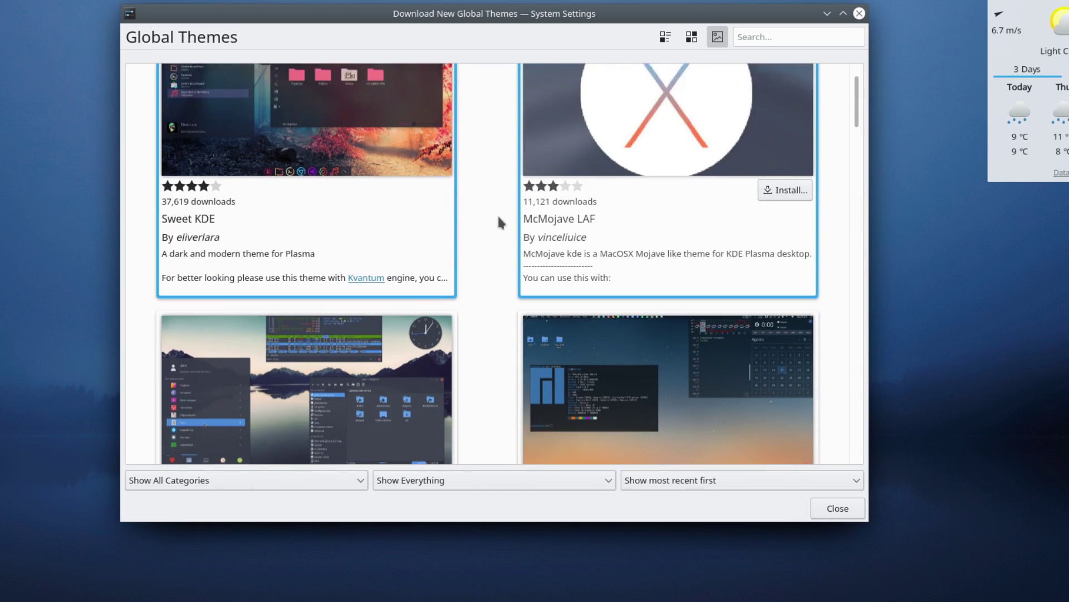
click(313, 360)
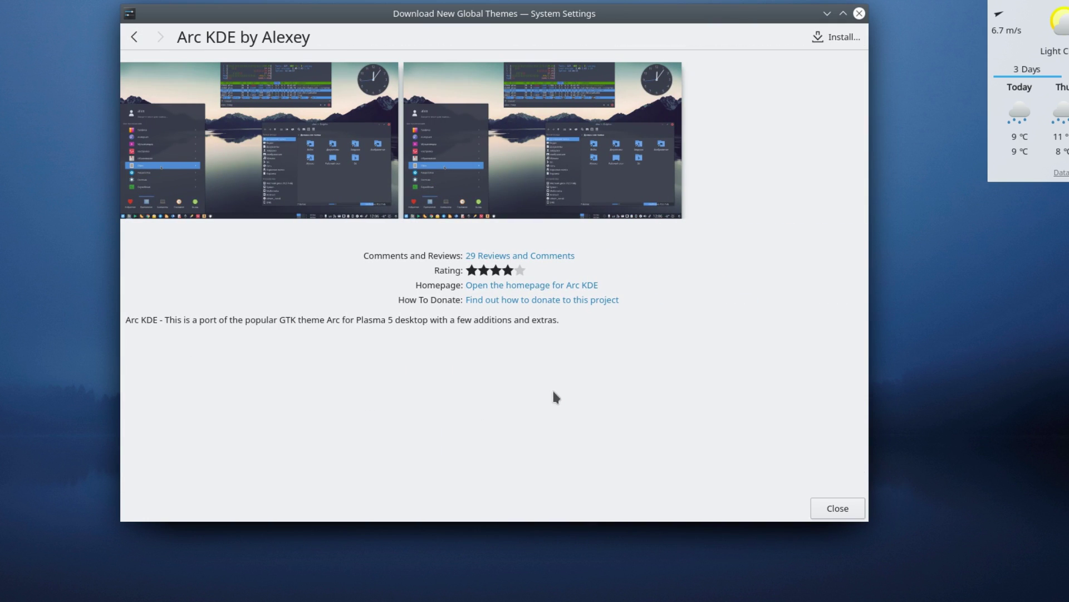
click(136, 41)
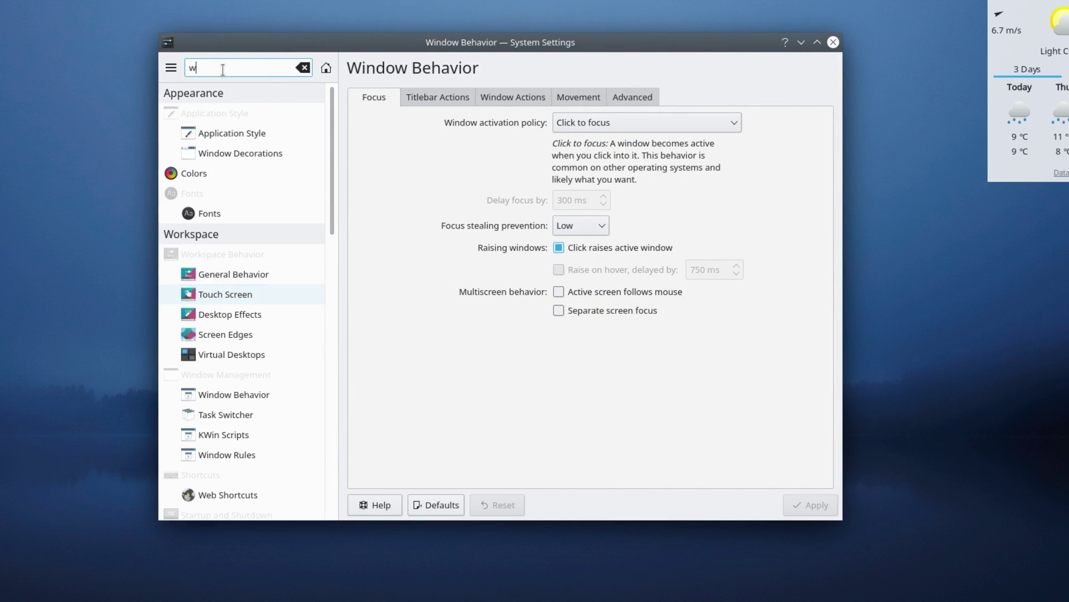
text(indow)
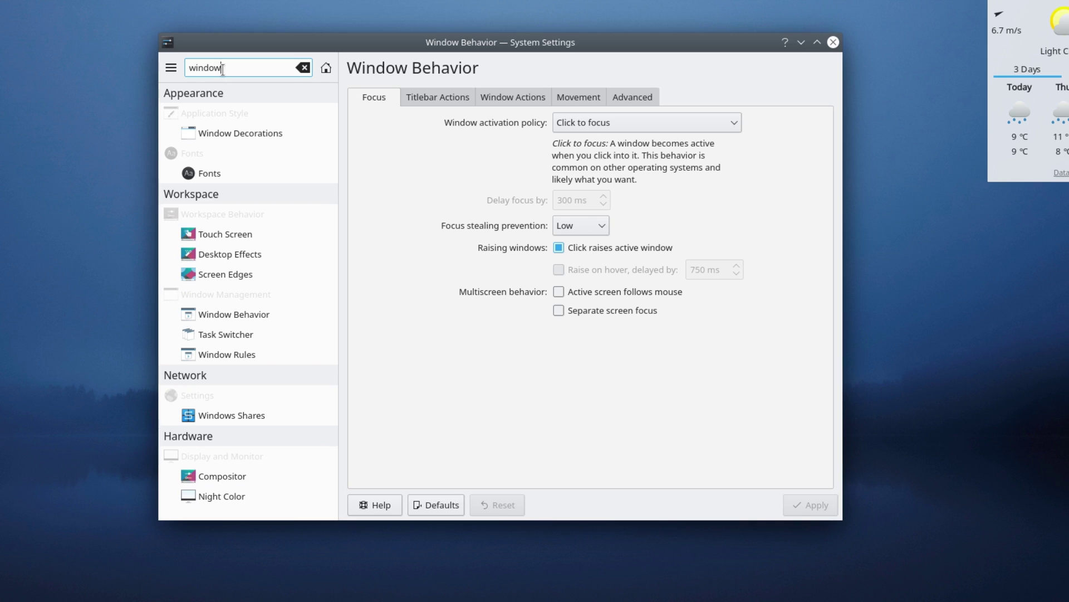
click(235, 258)
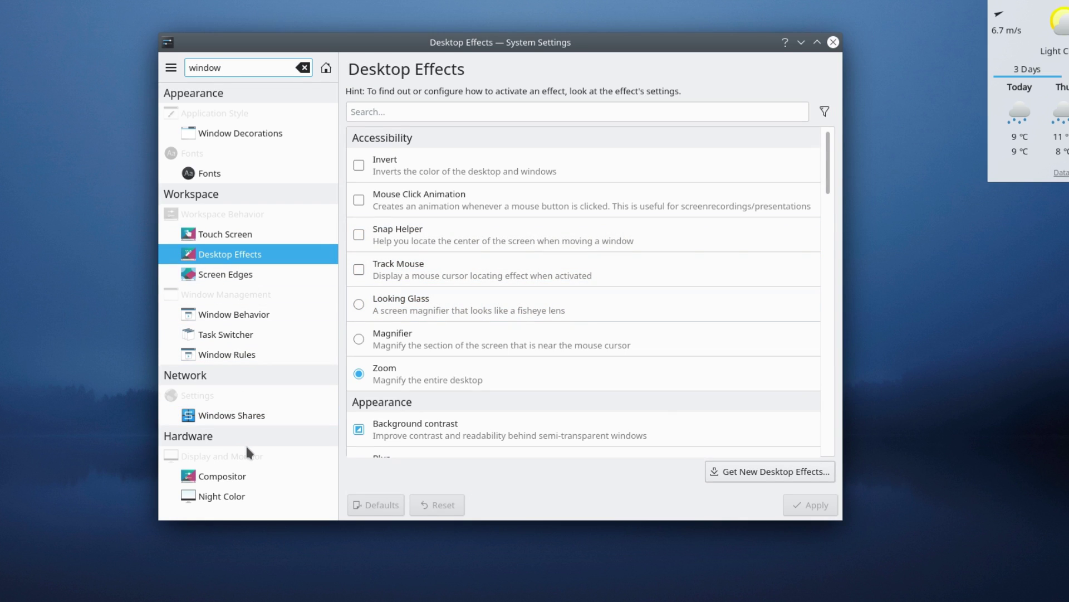
click(253, 355)
click(241, 313)
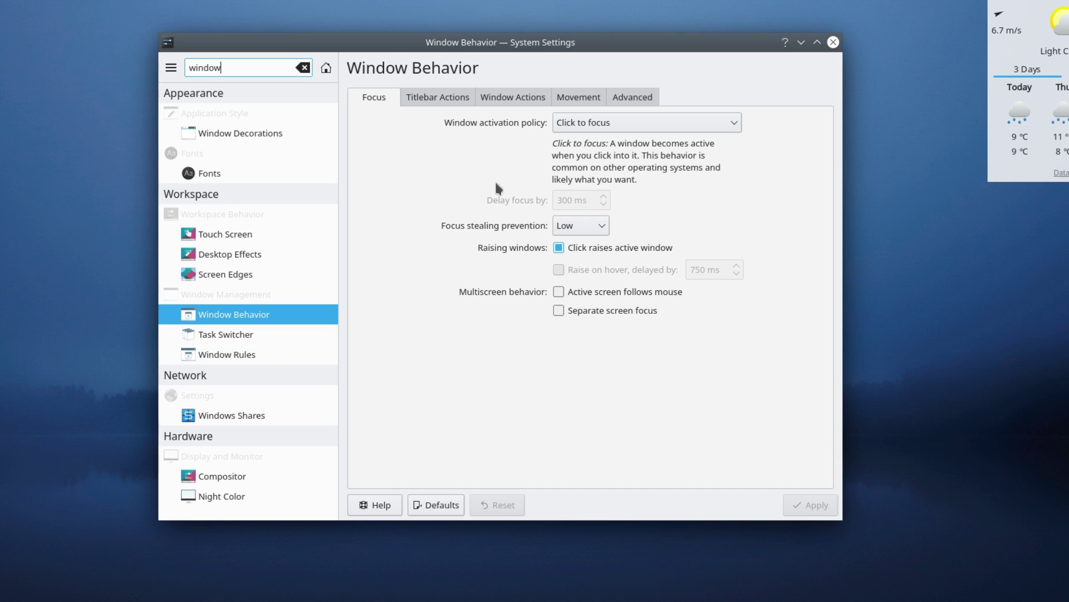
click(438, 98)
click(513, 98)
click(579, 99)
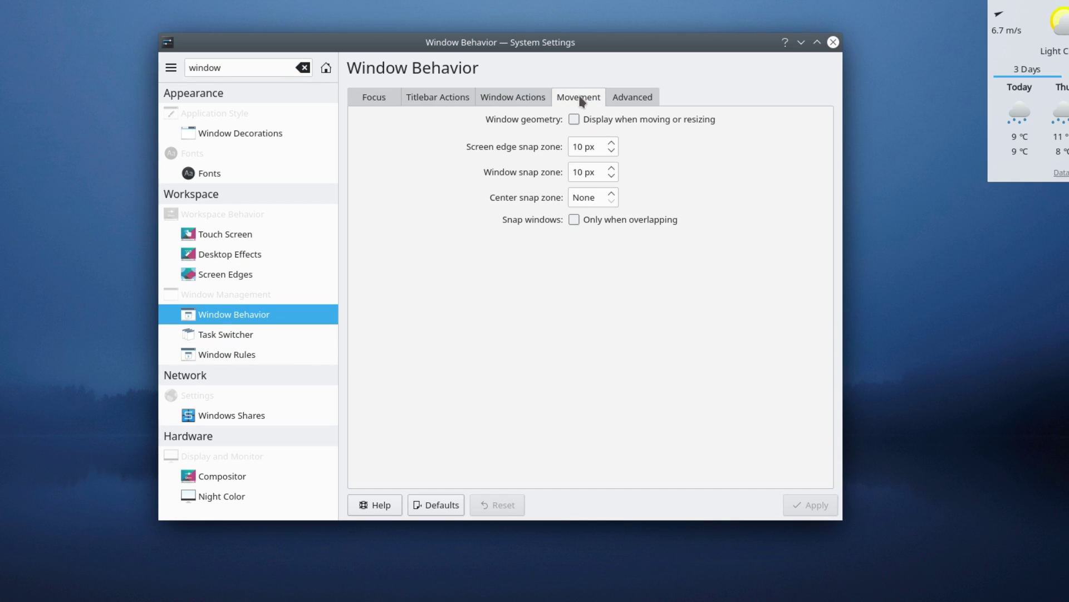
click(651, 99)
click(371, 100)
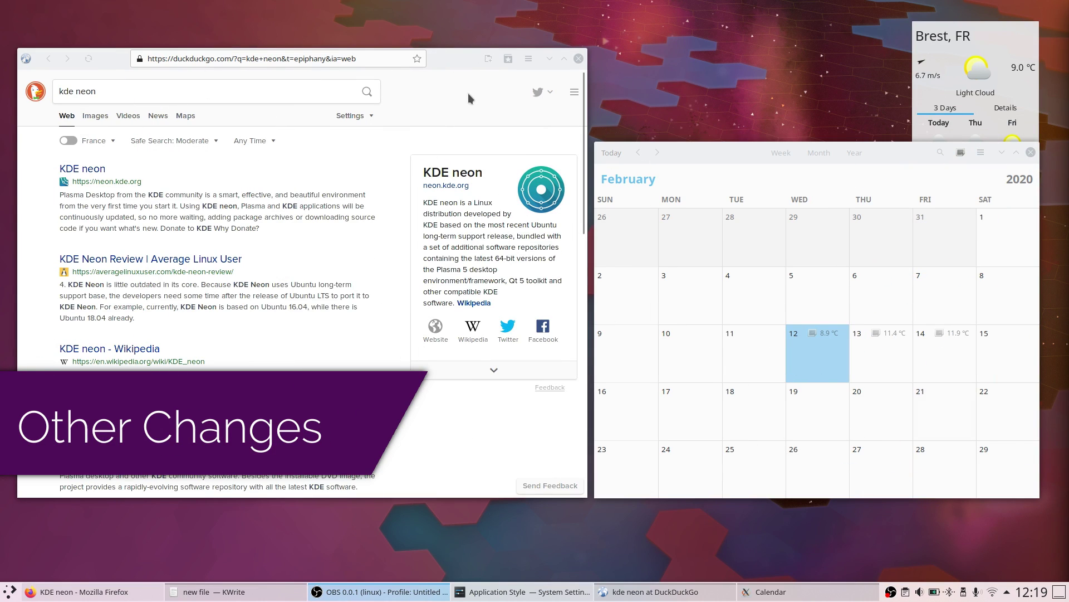
- Cycle GNOME Calendar through Week and Month views to the 2020 Year view
click(450, 80)
click(723, 158)
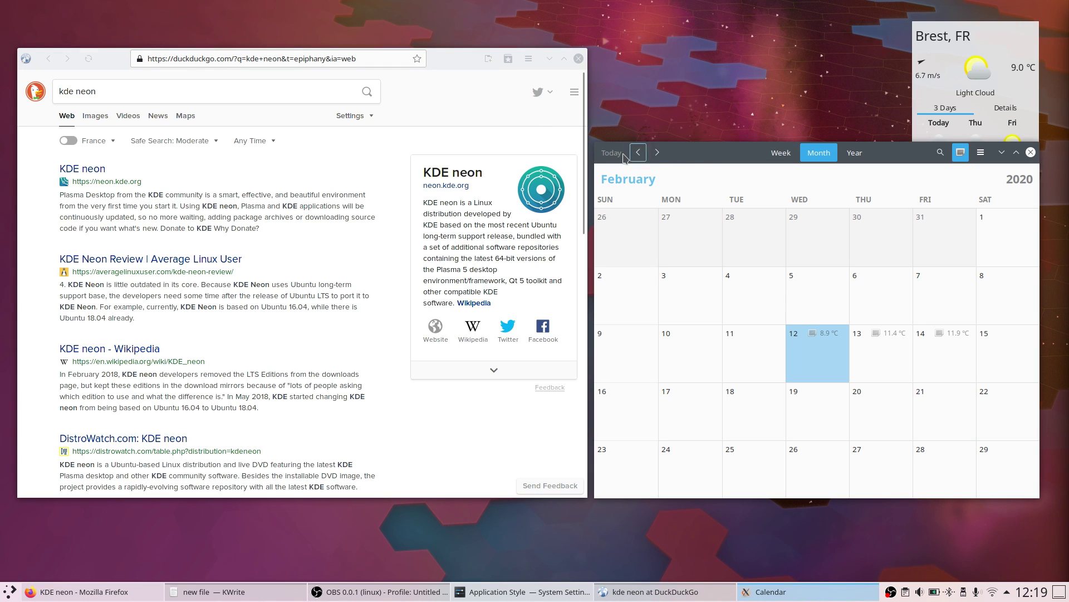
click(780, 152)
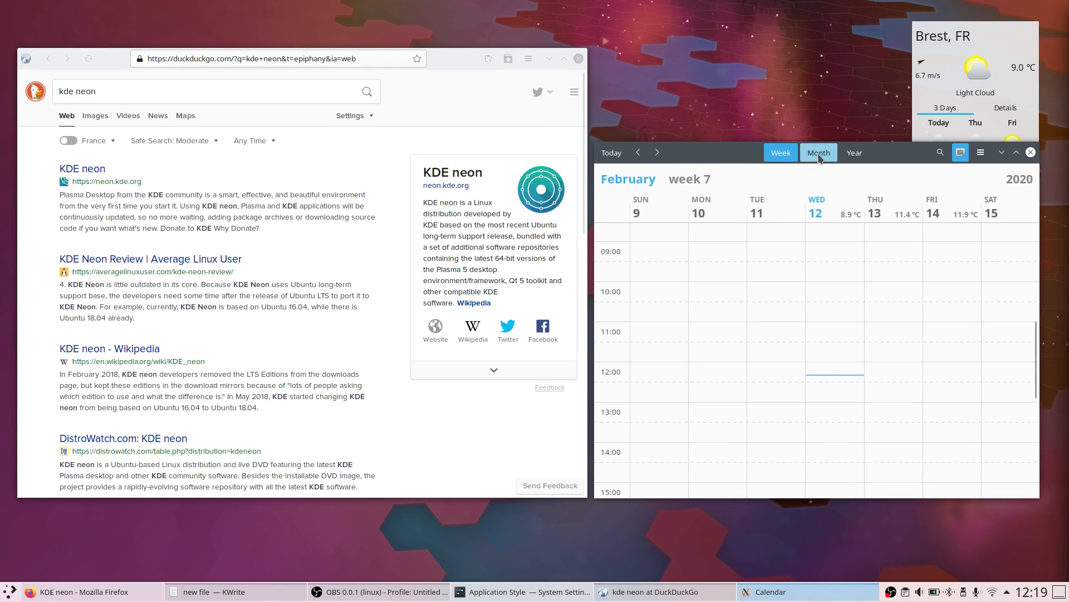
click(819, 153)
click(855, 153)
- Open and close the Epiphany main menu and bookmarks popover, scrolling the results
click(509, 134)
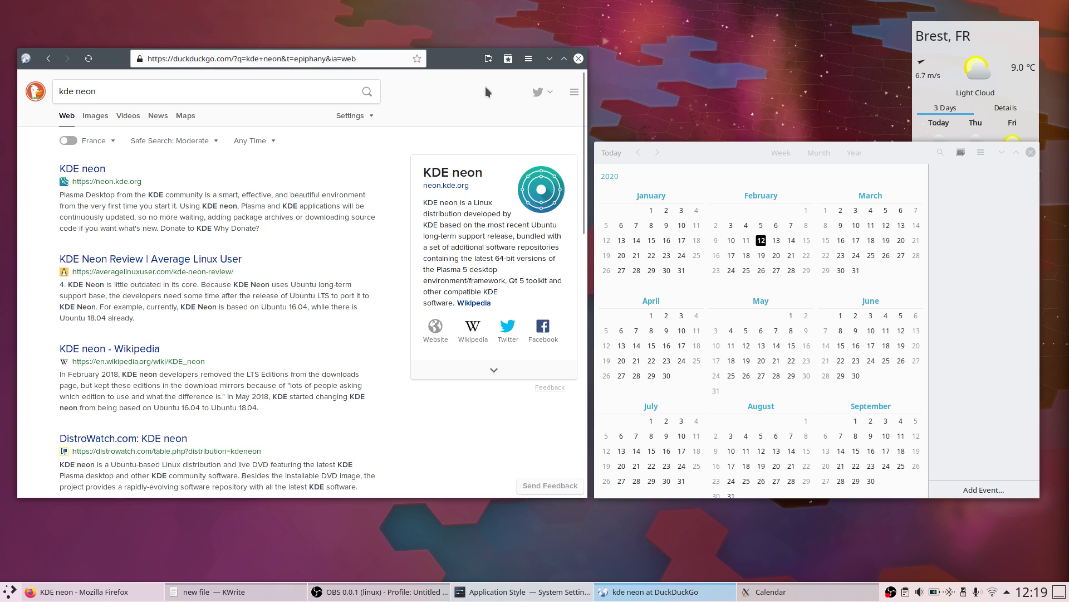
click(529, 59)
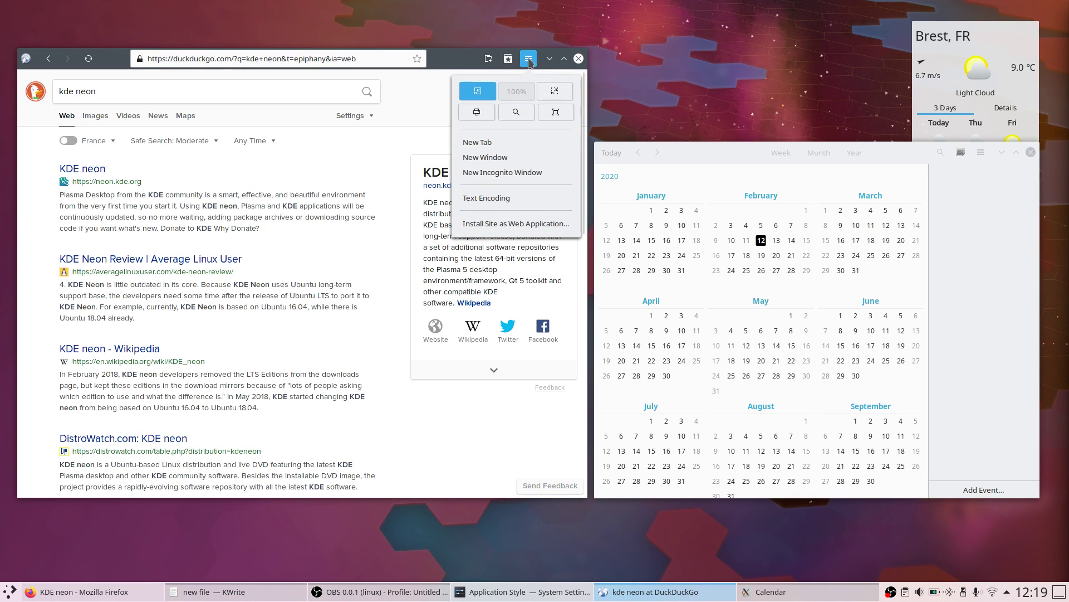
click(464, 64)
click(506, 59)
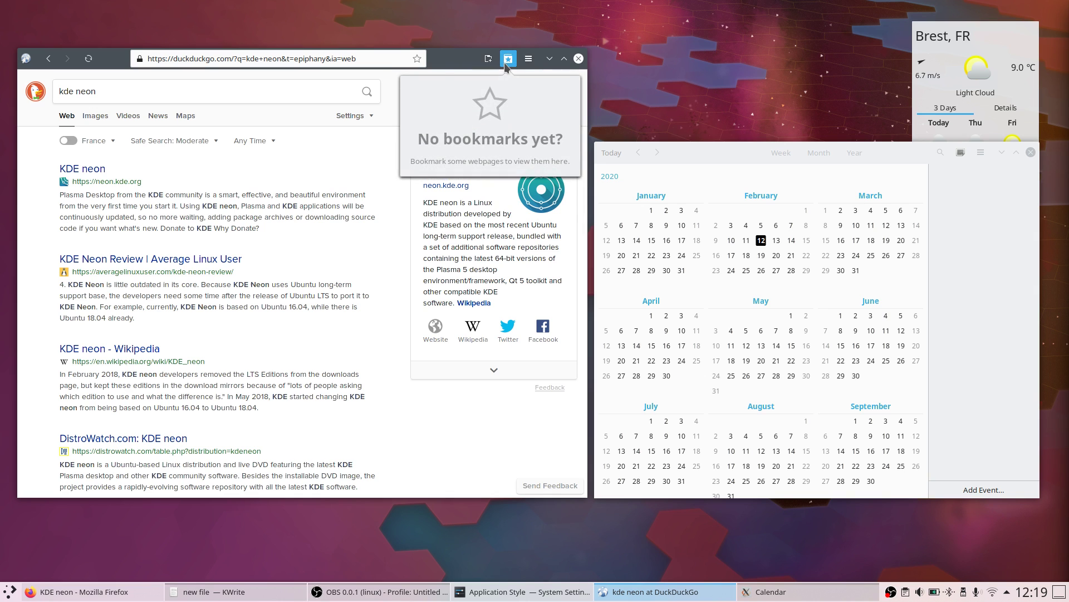
click(505, 65)
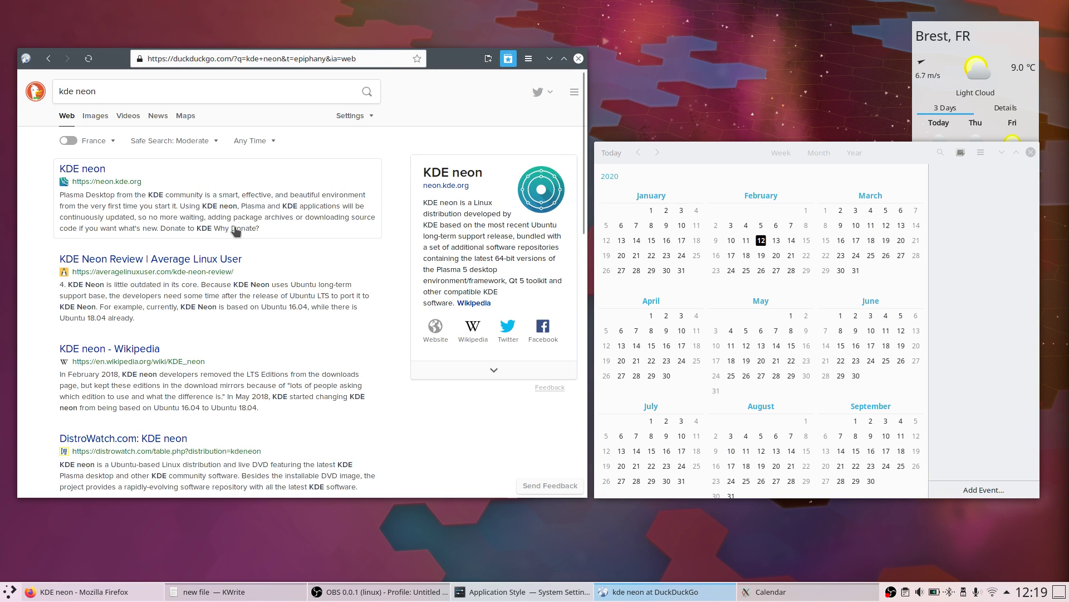
scroll(237, 231, down, 7)
scroll(237, 231, up, 6)
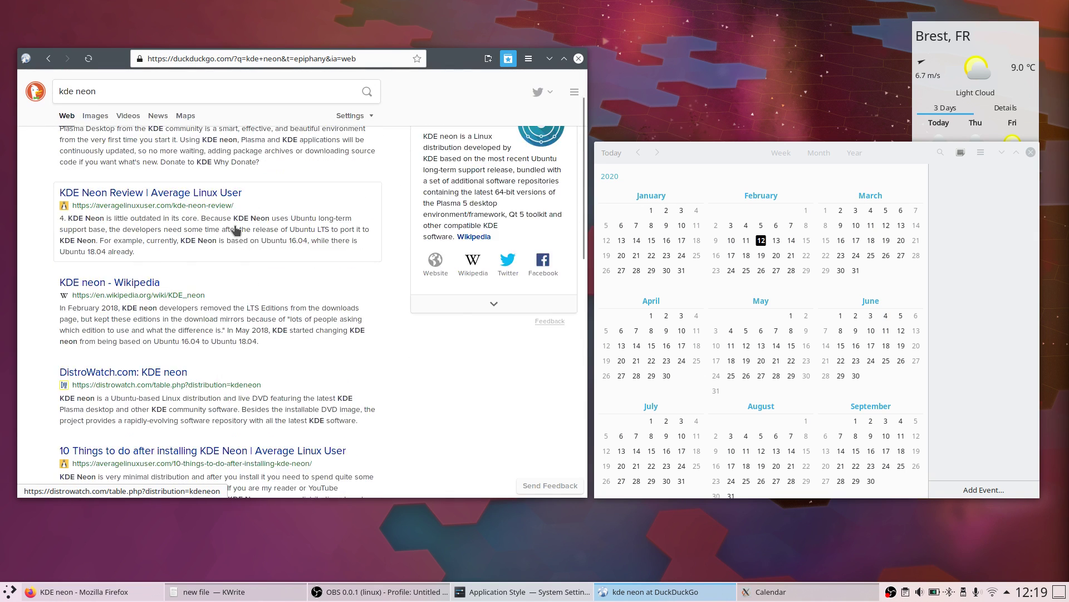
- Rearrange and resize the browser and calendar windows so the calendar sits over the search results
scroll(237, 230, up, 2)
drag(452, 59, 685, 113)
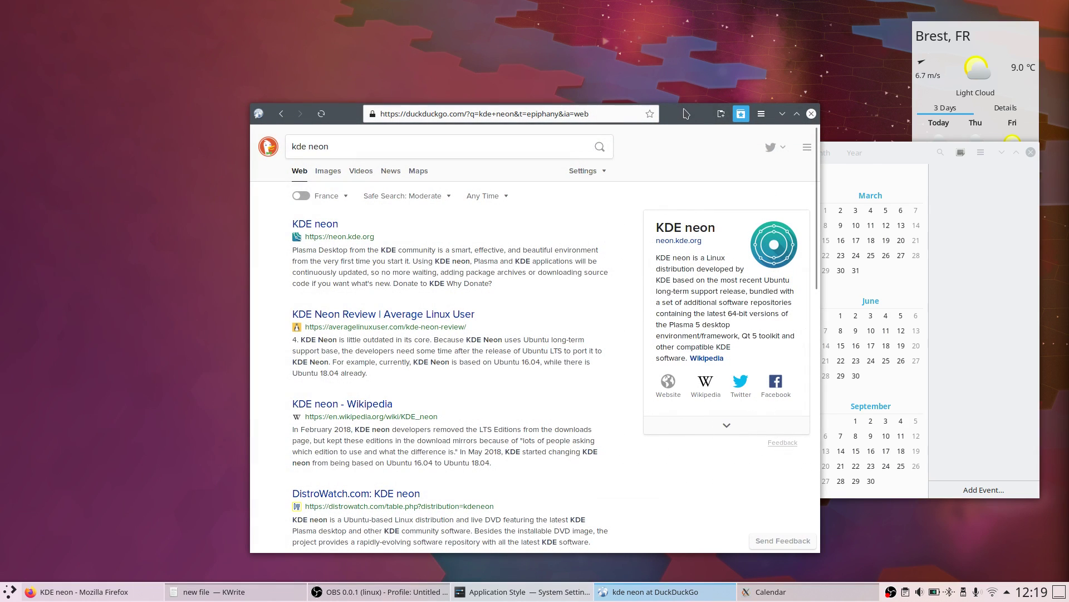
drag(883, 158, 617, 181)
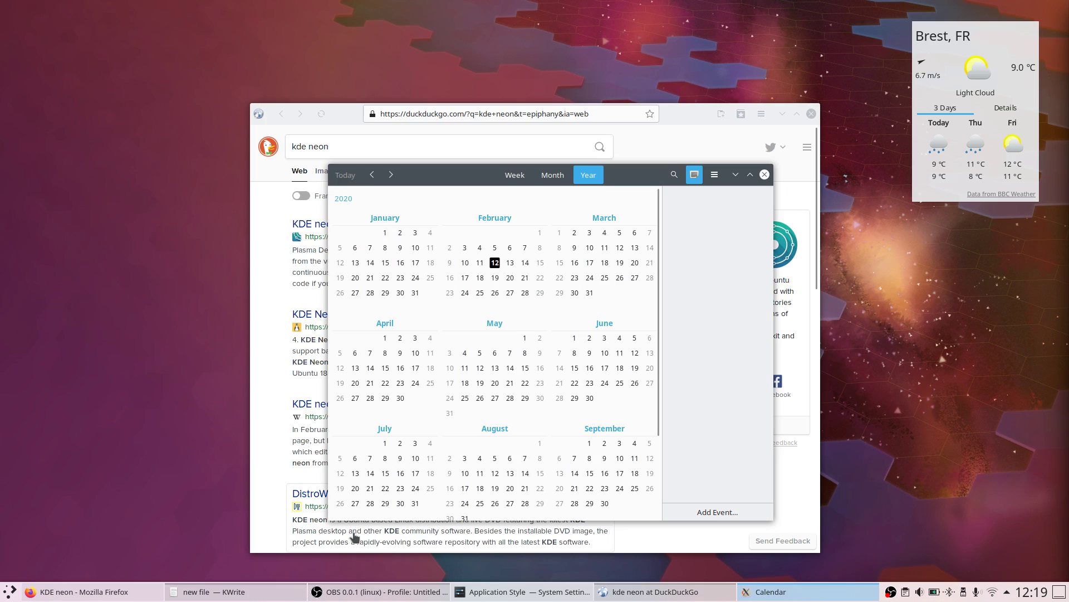
drag(325, 157, 507, 60)
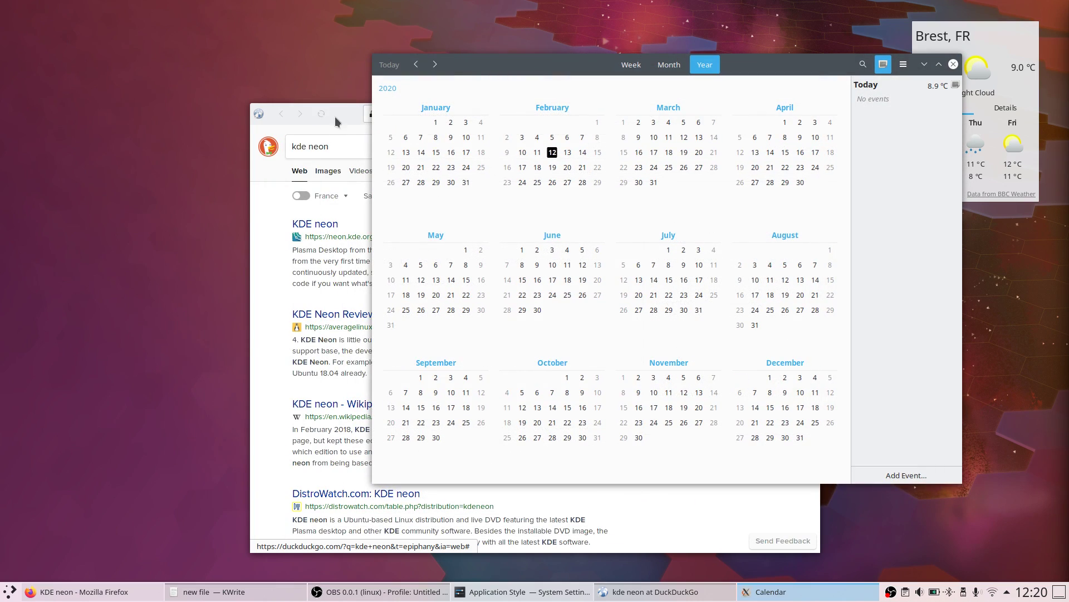
drag(333, 113, 177, 58)
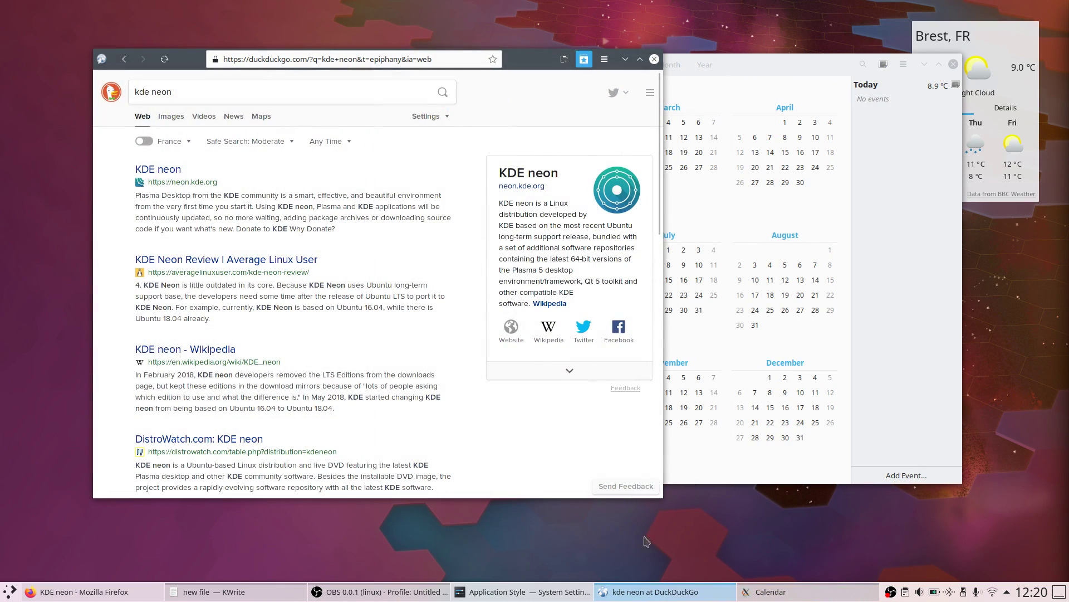
drag(665, 502, 637, 522)
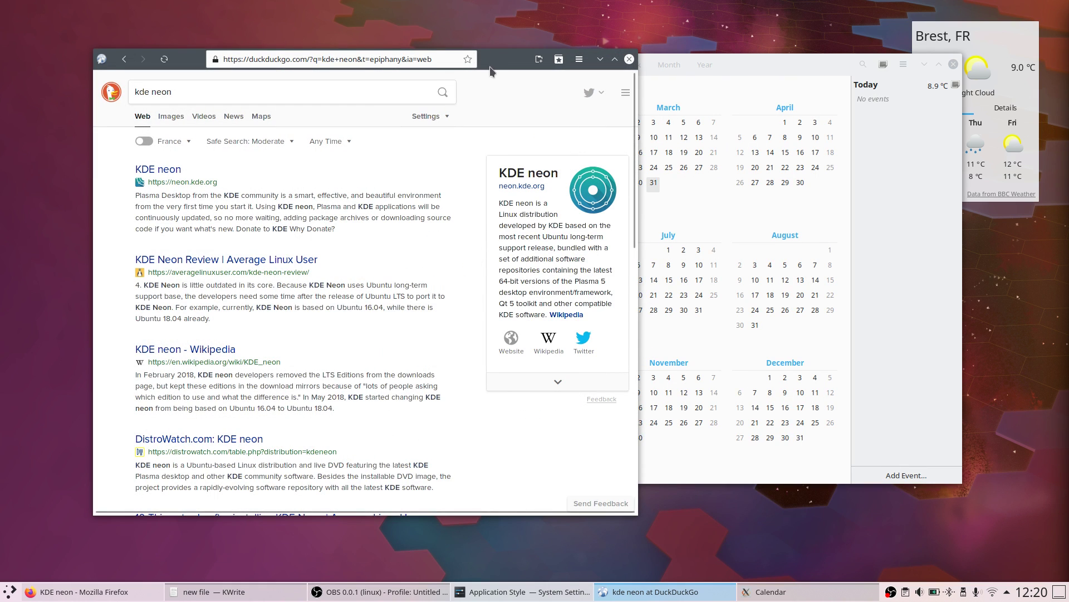
drag(490, 65, 509, 77)
- Check the browser's main and window menus, then minimize the browser to reveal Discover
click(600, 71)
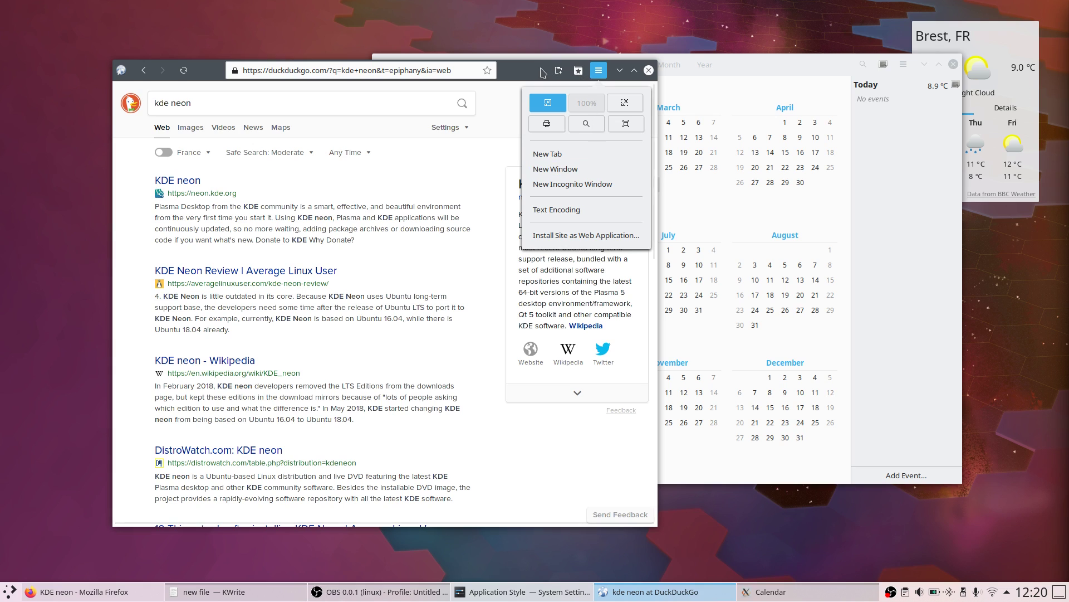
click(181, 75)
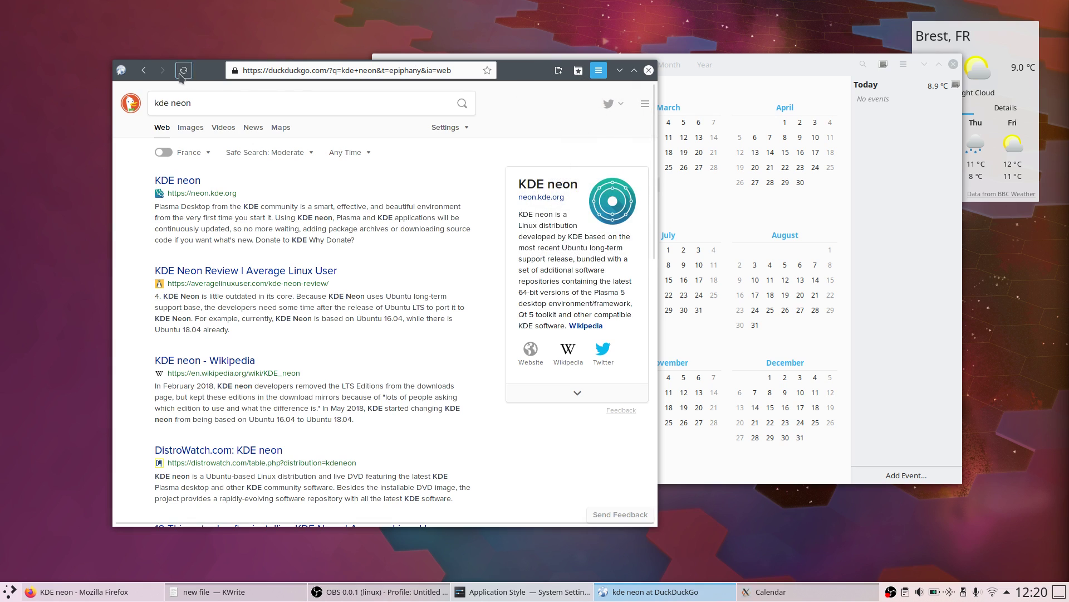
click(120, 72)
click(538, 104)
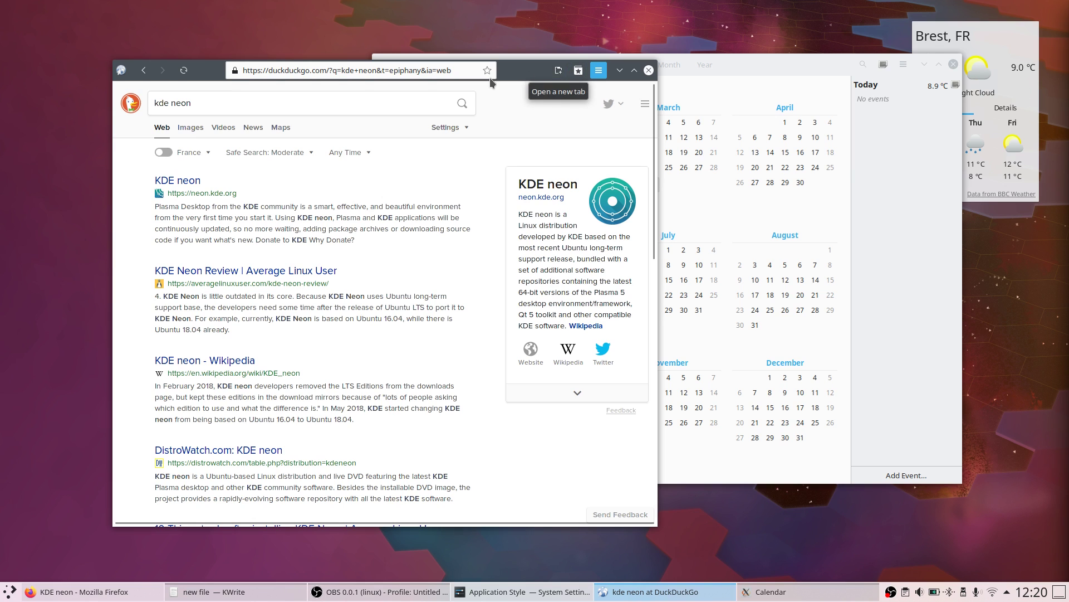
right_click(209, 69)
click(232, 130)
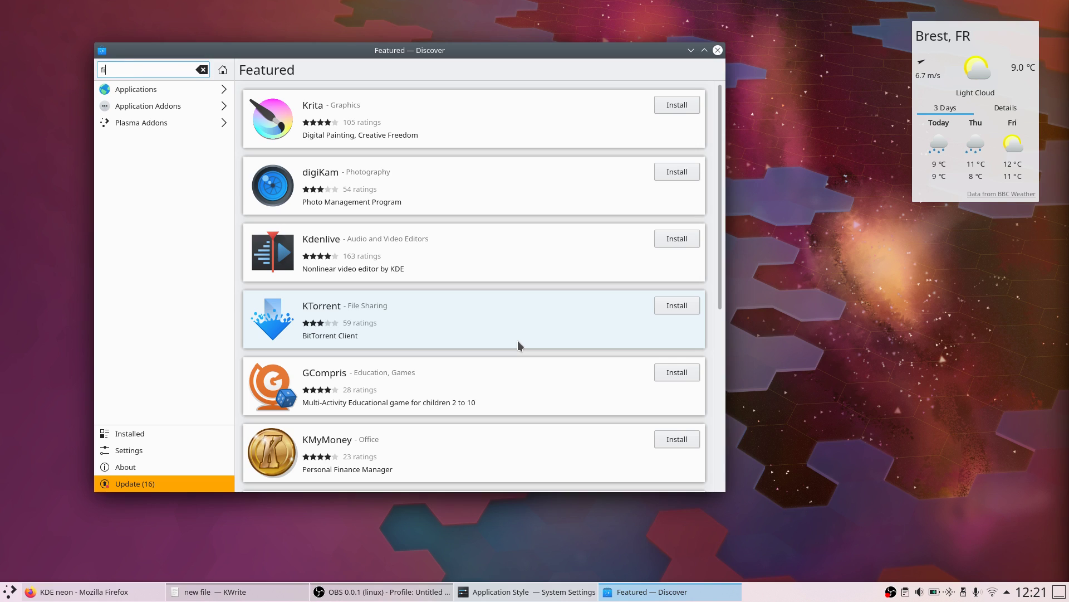
- Search Discover's catalogue for firefox, then show the Installed software list
key(Return)
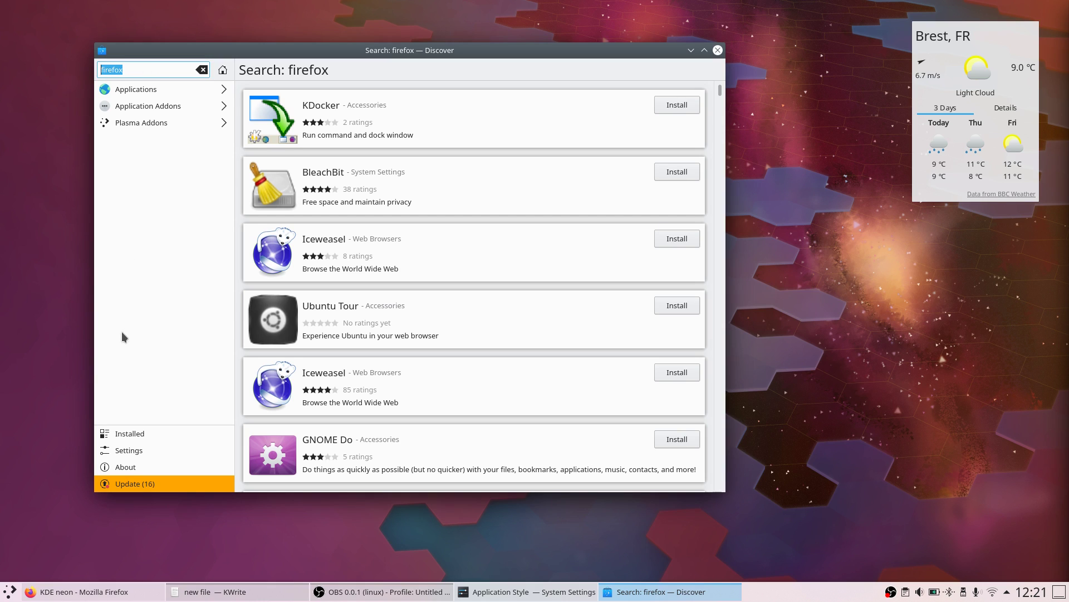
click(139, 435)
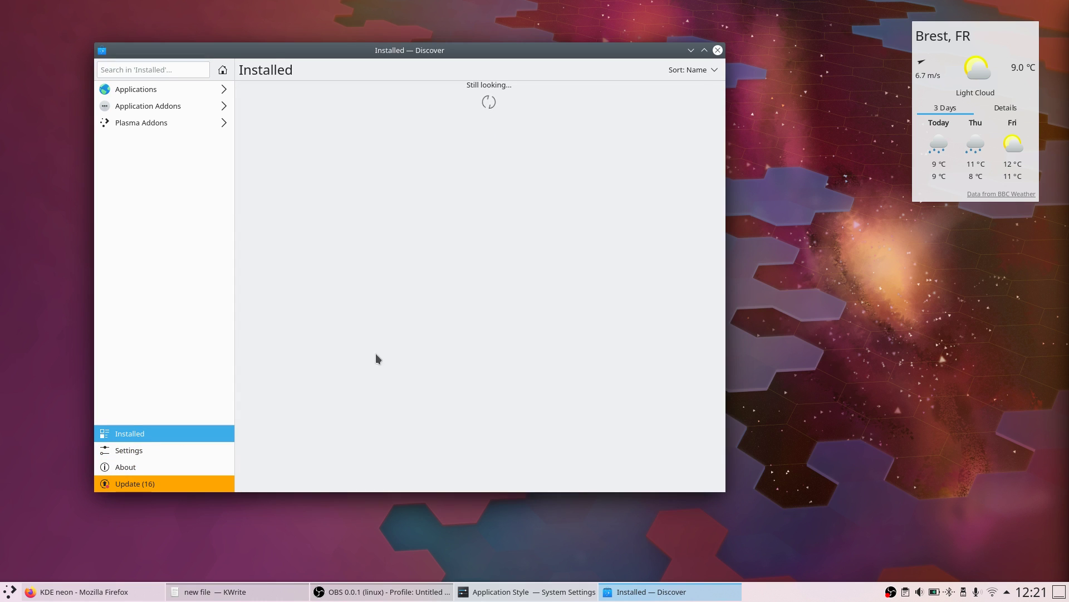
- Quit Discover with Ctrl+Q and reach Display Configuration by searching 'scaling' in System Settings
key(ctrl+q)
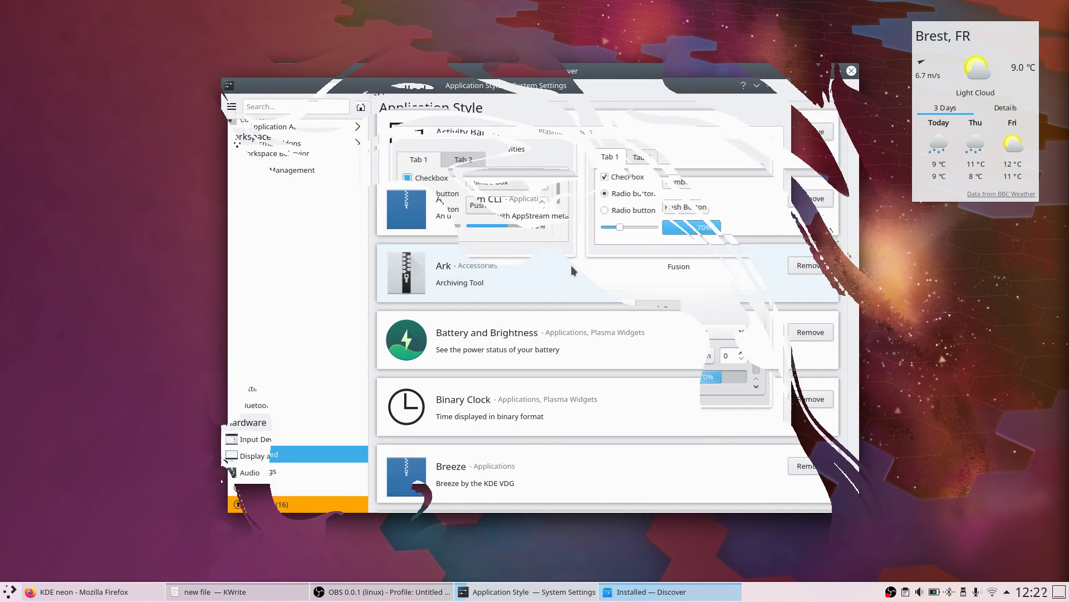
text(scaling)
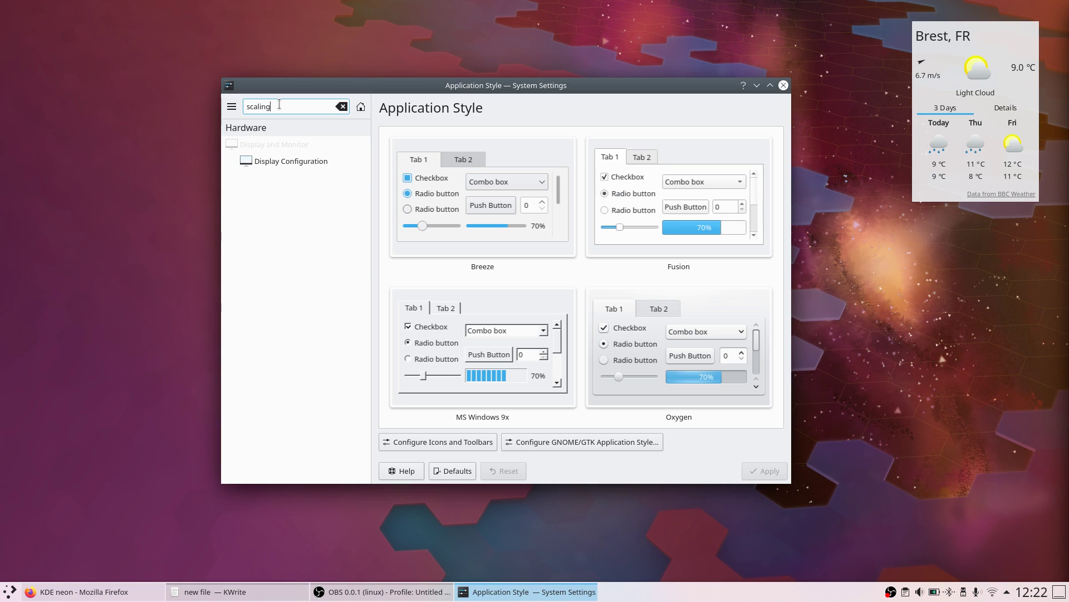
click(290, 161)
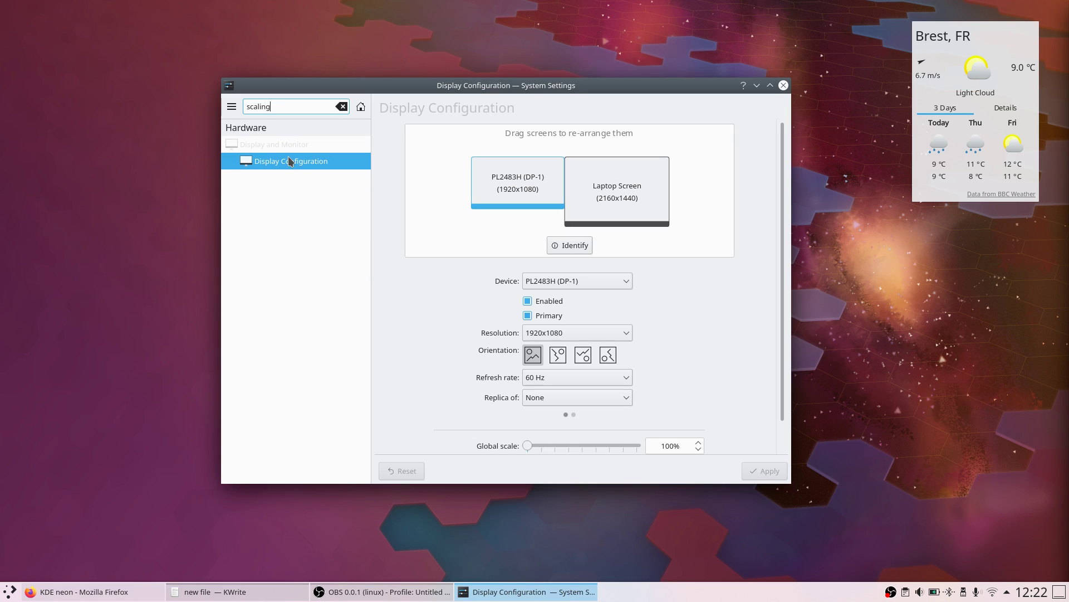
scroll(685, 336, down, 1)
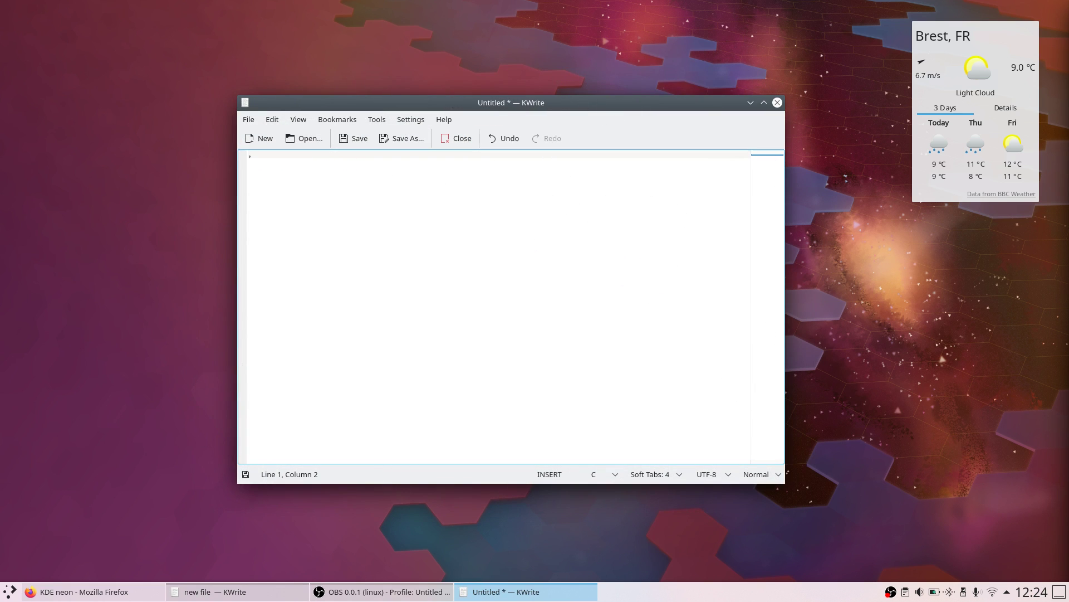
- Copy the pouting face emoji from the Meta+. Emoji Picker into the Untitled KWrite document
key(super+period)
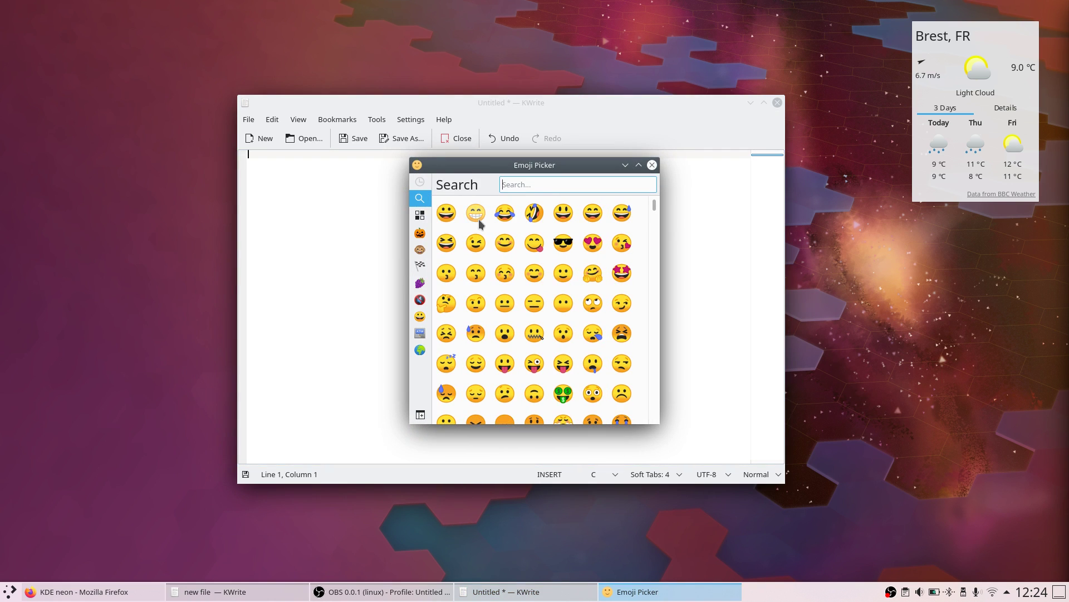
scroll(551, 272, down, 5)
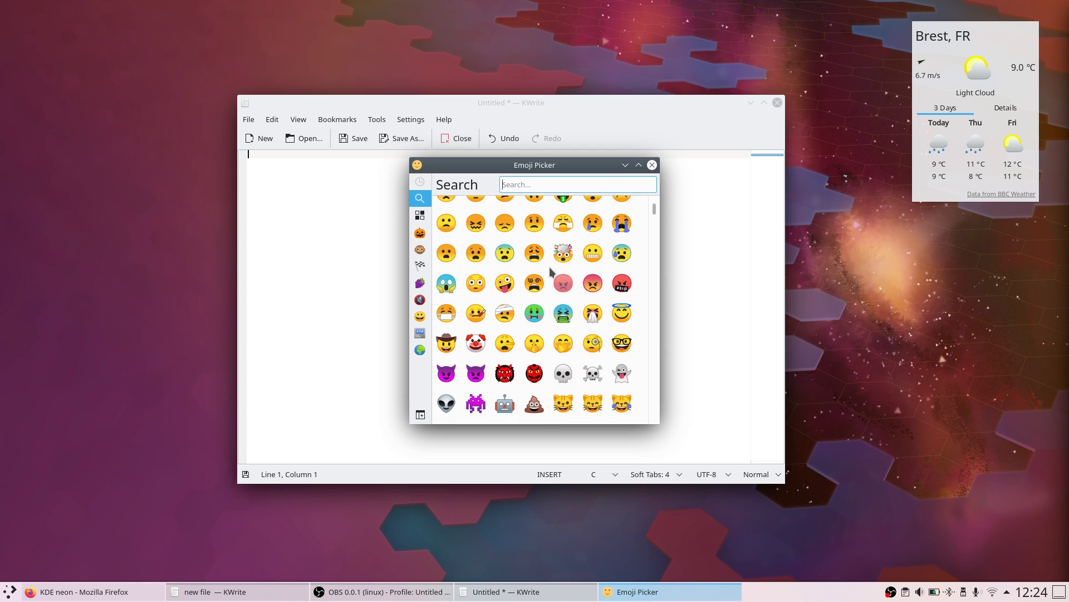
click(561, 287)
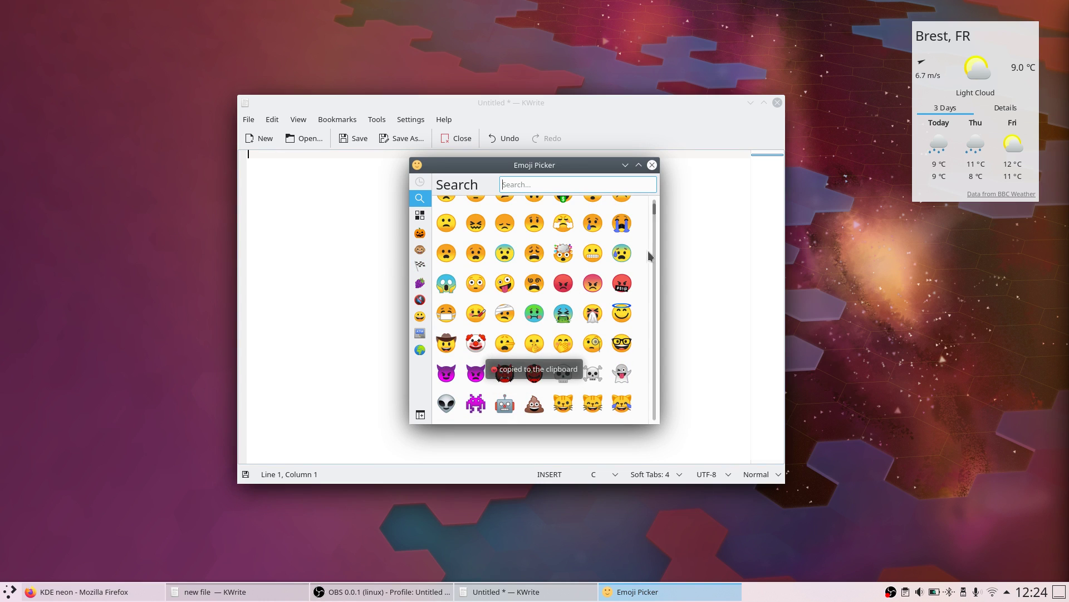
click(266, 221)
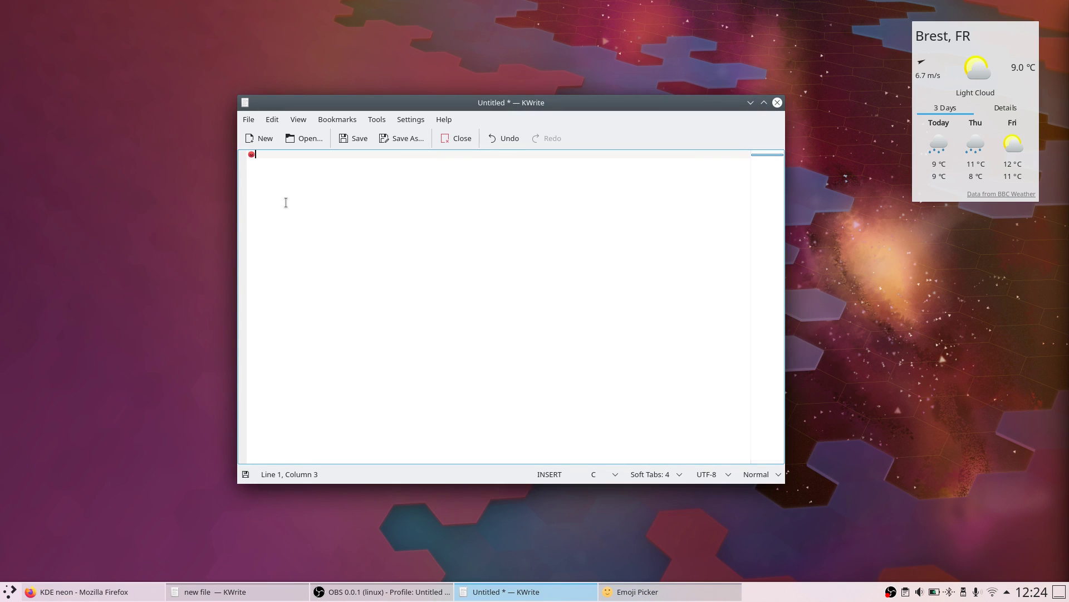
scroll(286, 202, up, 8)
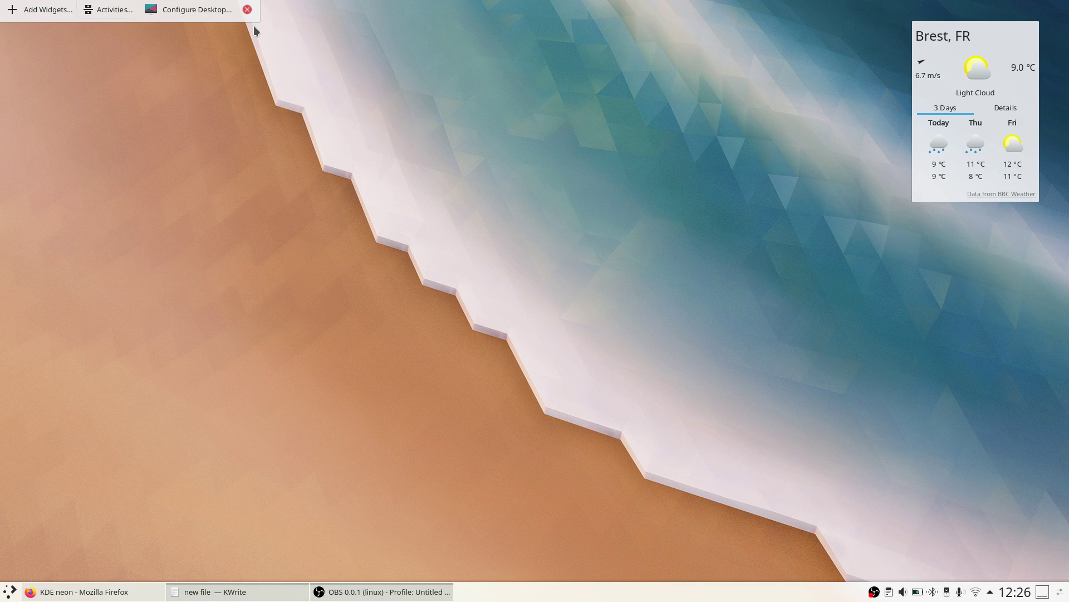
- Drag a Network Monitor widget from the widget list onto the desktop below the Brest weather widget
click(45, 10)
scroll(166, 62, down, 15)
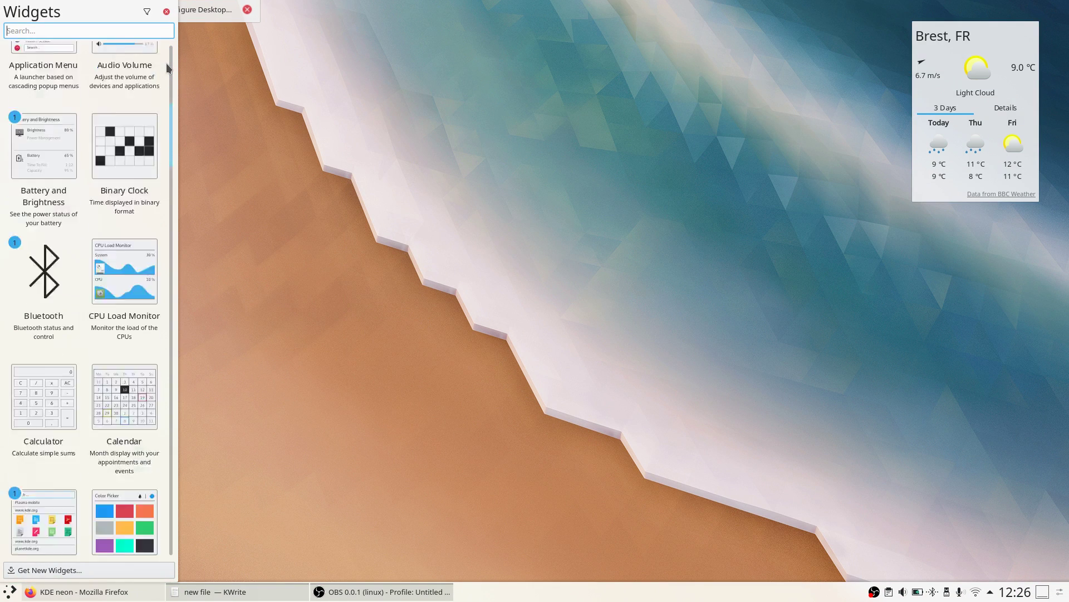
drag(179, 225, 178, 269)
scroll(178, 268, down, 8)
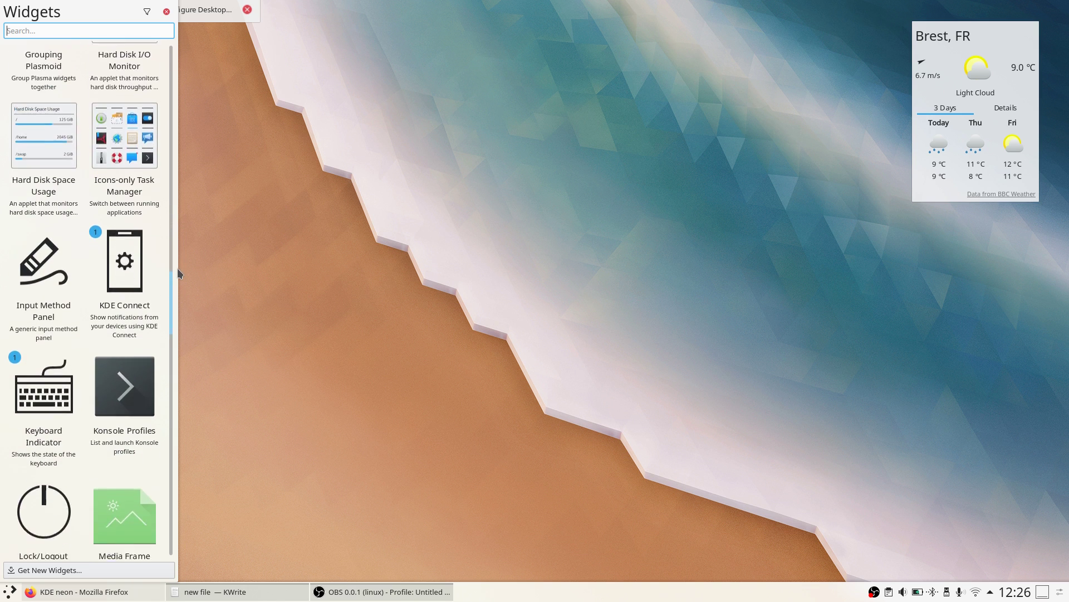
scroll(177, 269, down, 5)
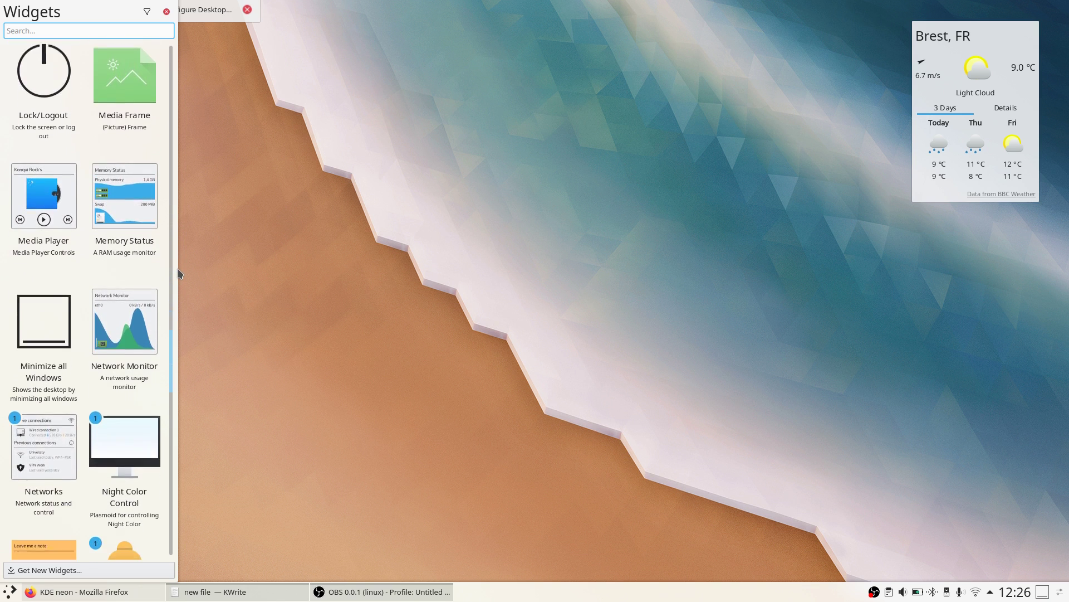
drag(125, 262, 556, 252)
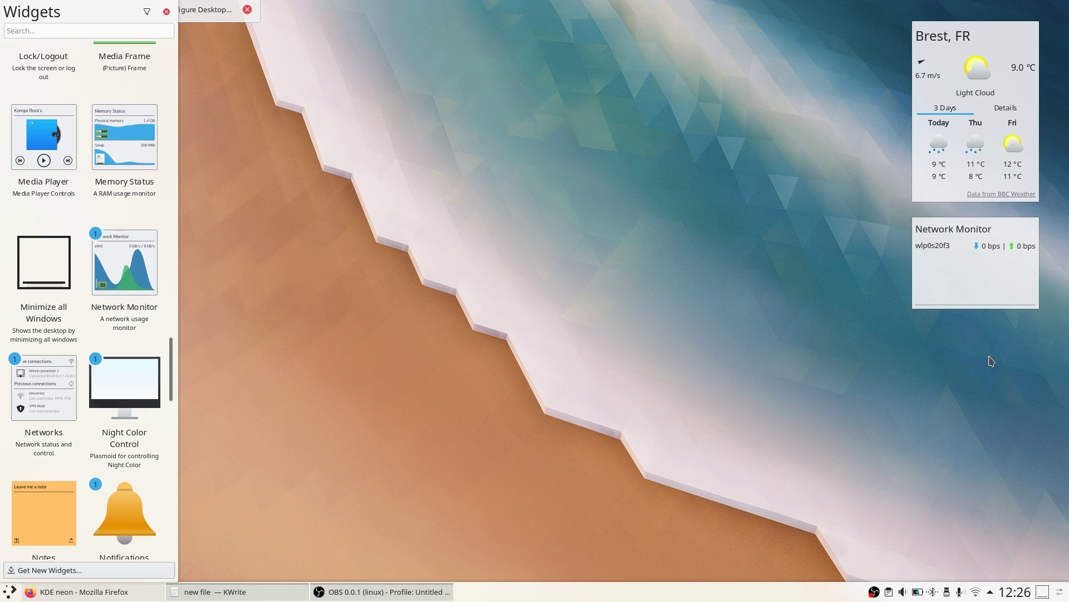
- Delete the Network Monitor widget from the desktop using its trash icon
mouse_move(991, 325)
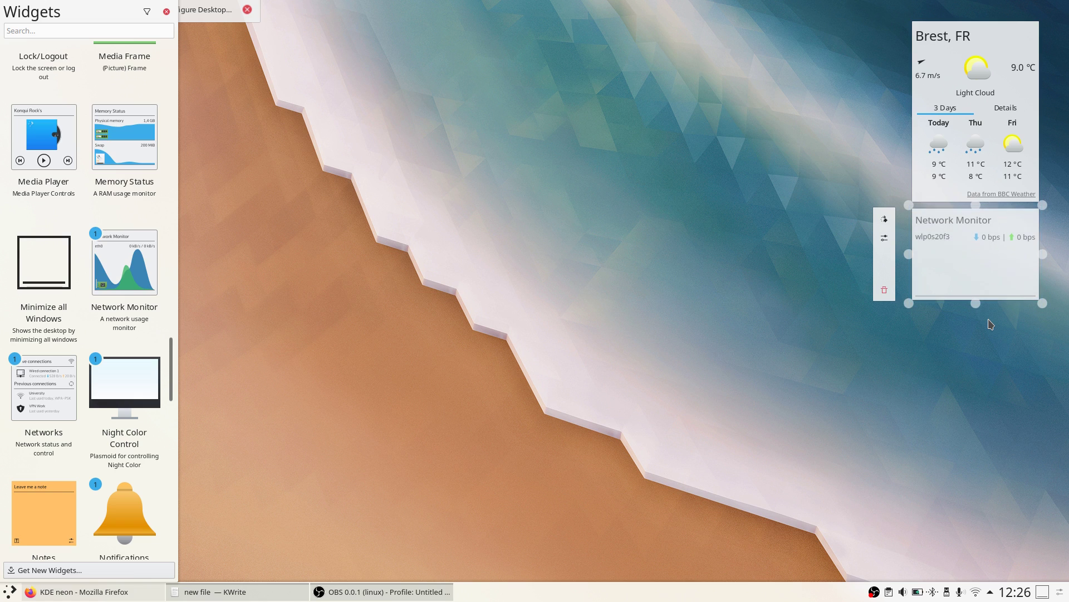
mouse_move(965, 311)
click(884, 289)
- Place a Night Color Control widget on the desktop, then delete it again
scroll(180, 434, down, 3)
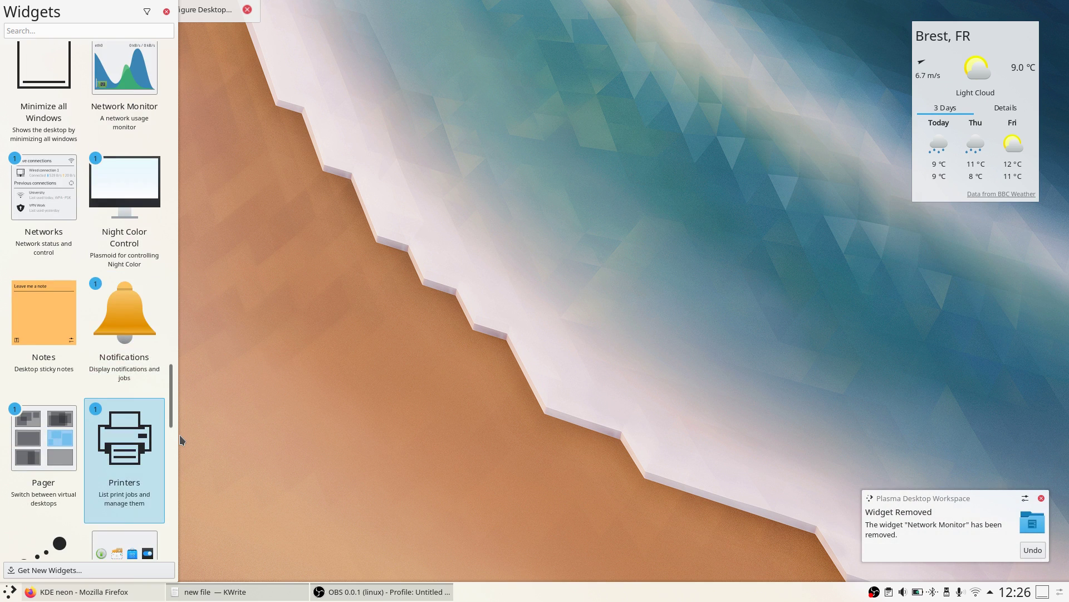
drag(124, 189, 927, 248)
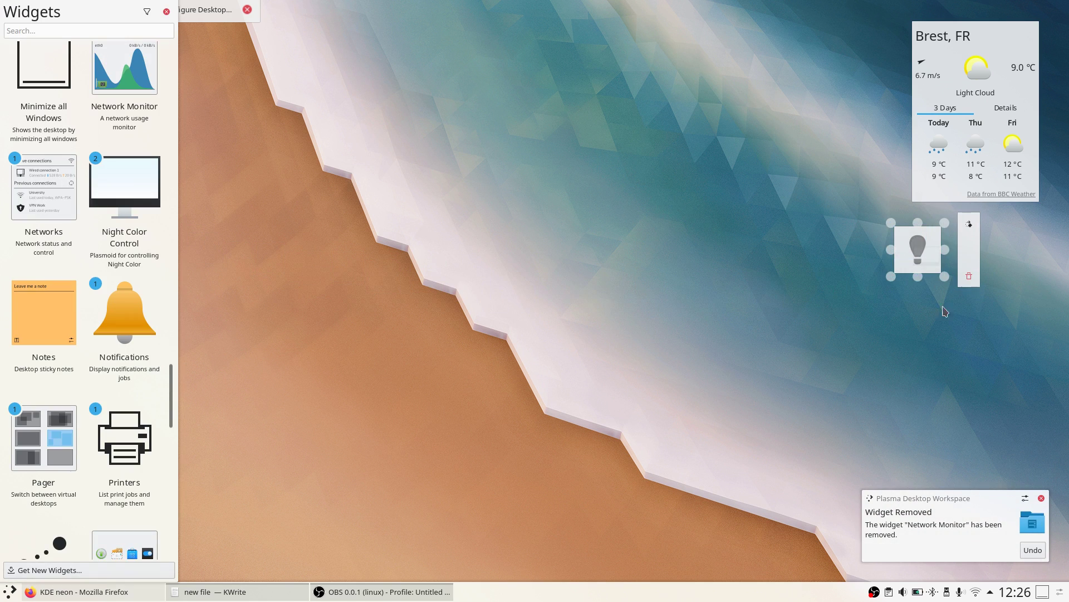
click(969, 276)
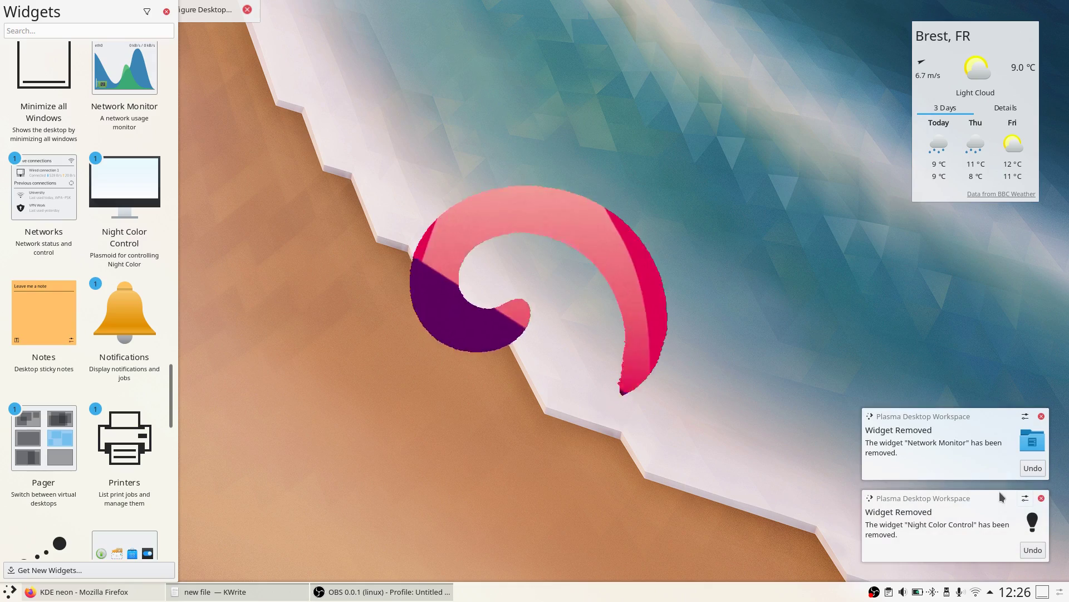